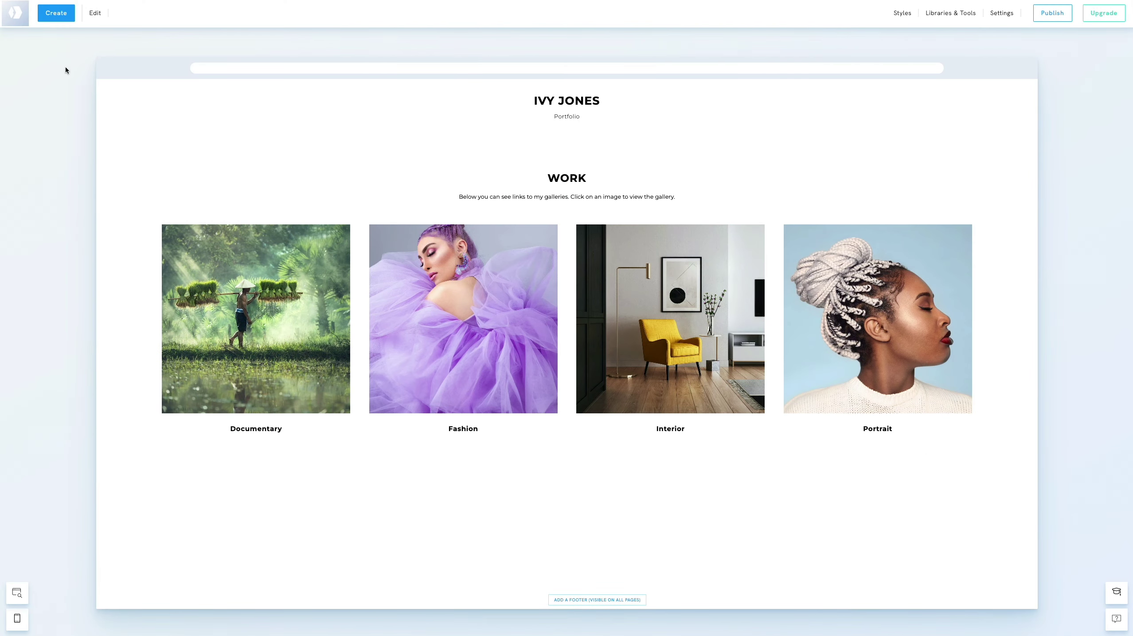
- Create a Half Screen text page titled 'About' with Add to Menu enabled
left_click(56, 13)
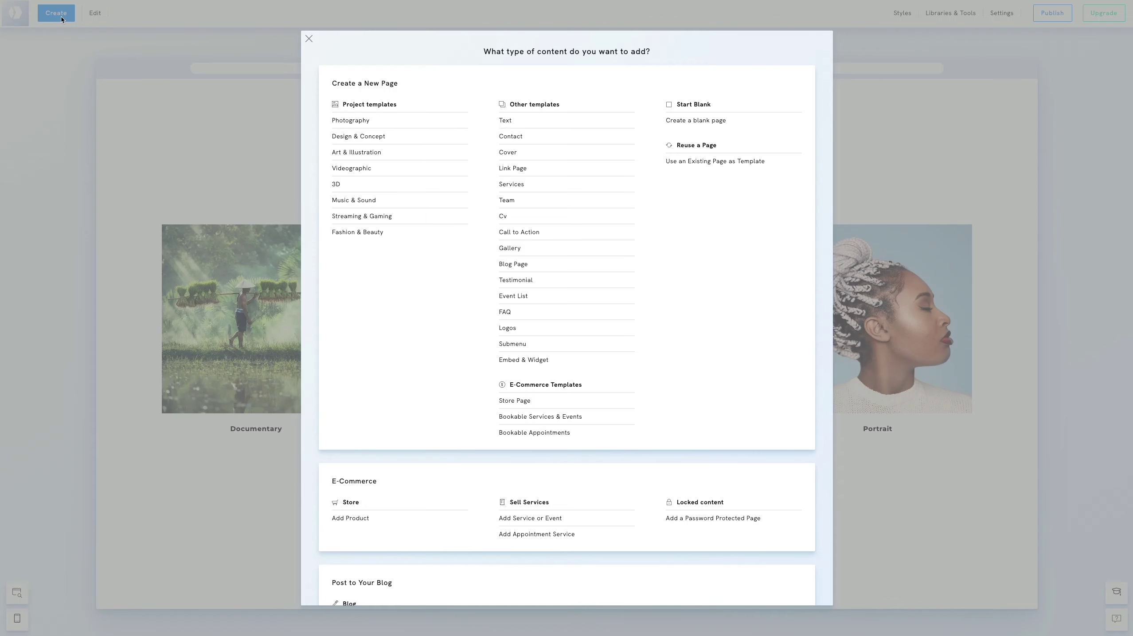
left_click(505, 120)
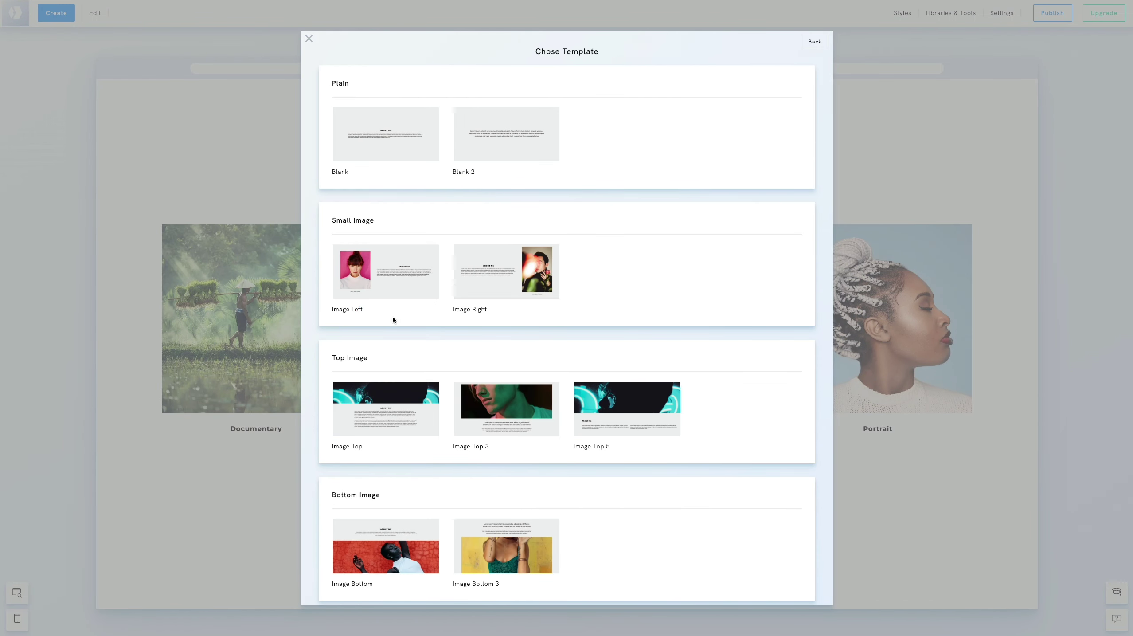
scroll(391, 323, "down", 3)
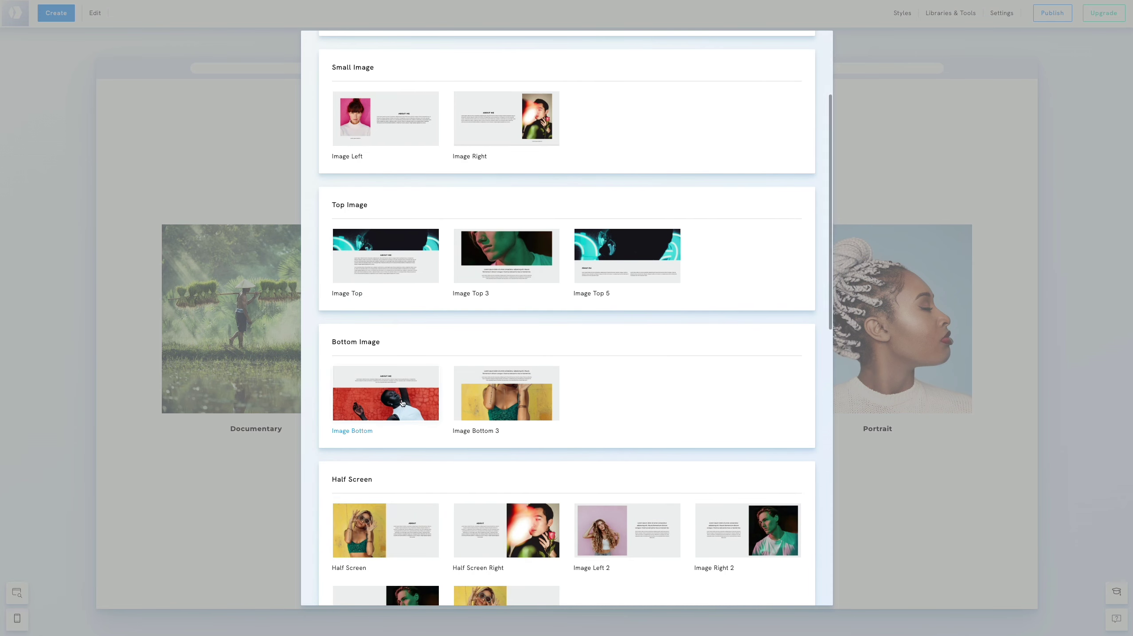
left_click(397, 536)
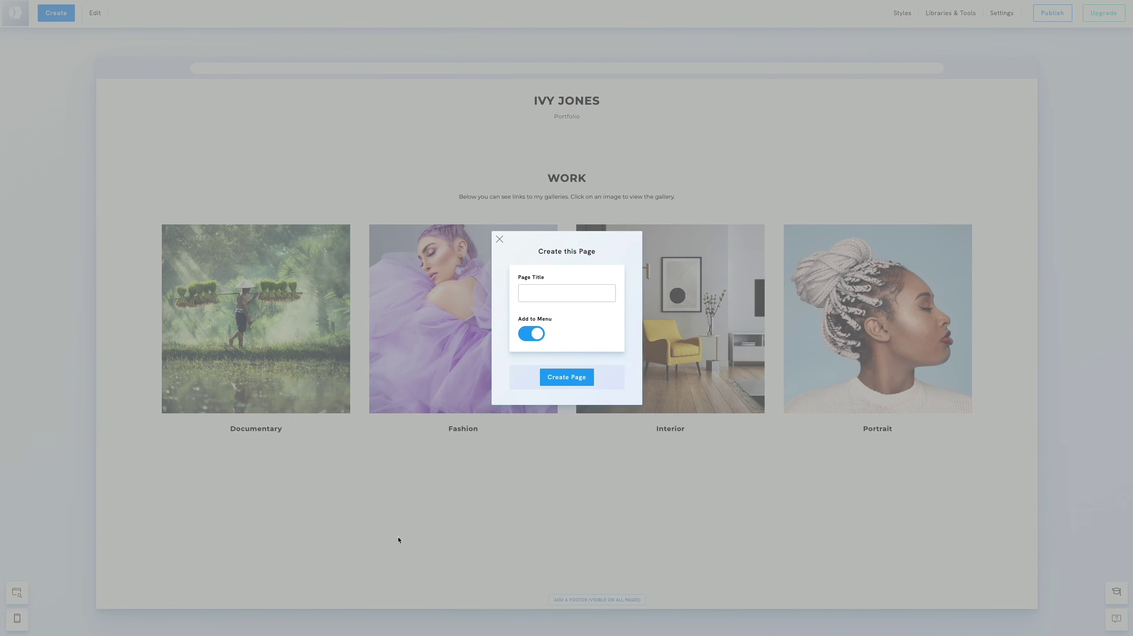
left_click(521, 295)
type("About")
left_click(564, 377)
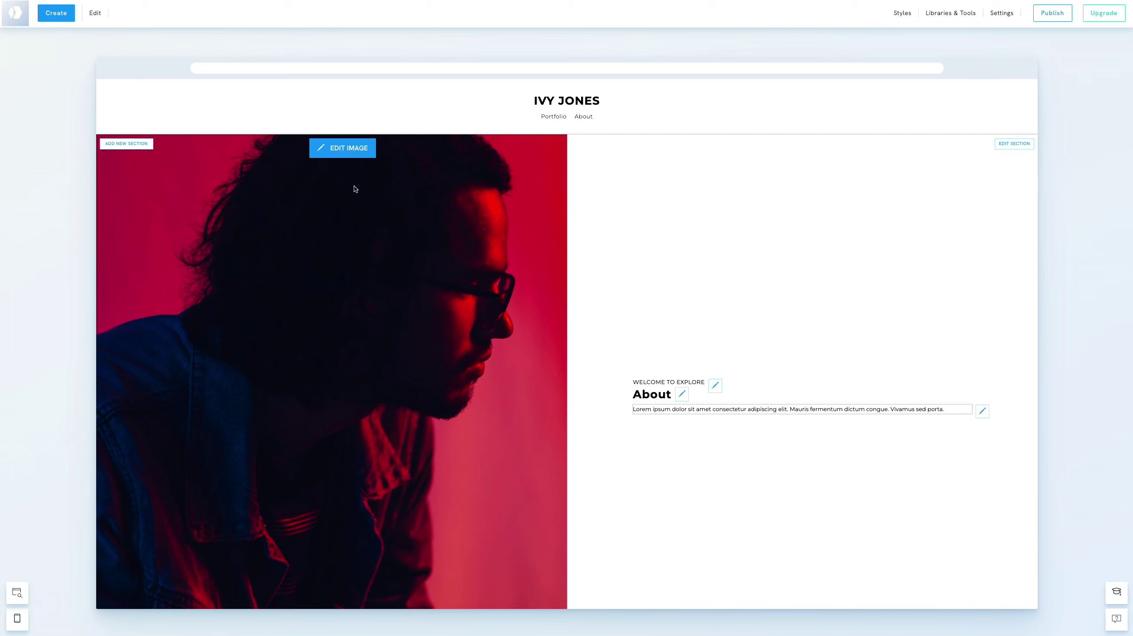
left_click(332, 151)
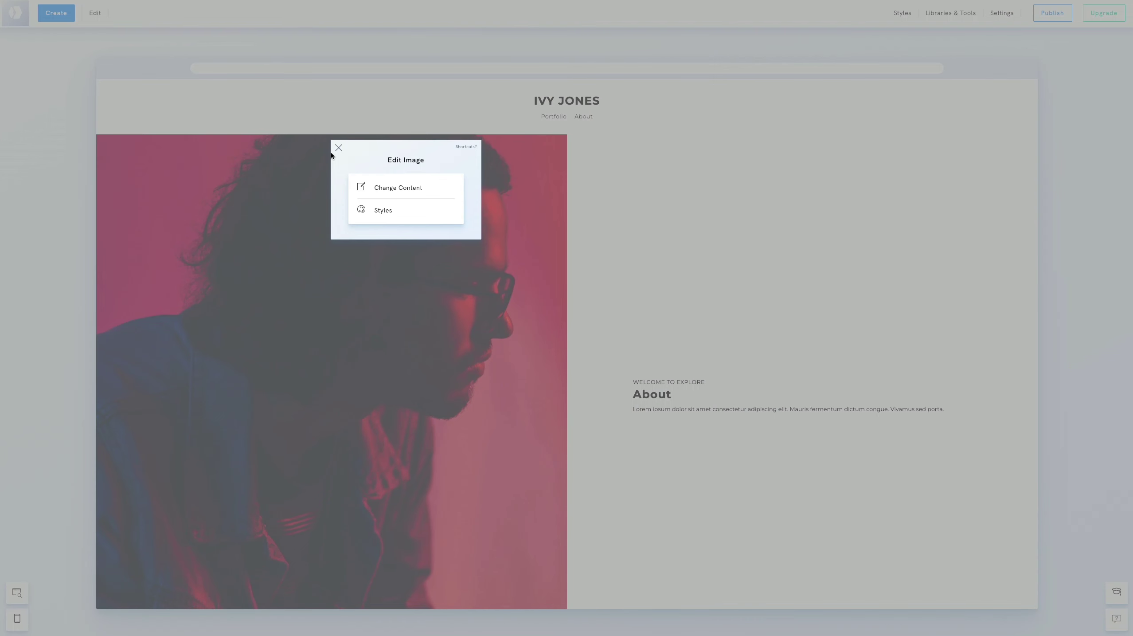
left_click(385, 188)
left_click(465, 314)
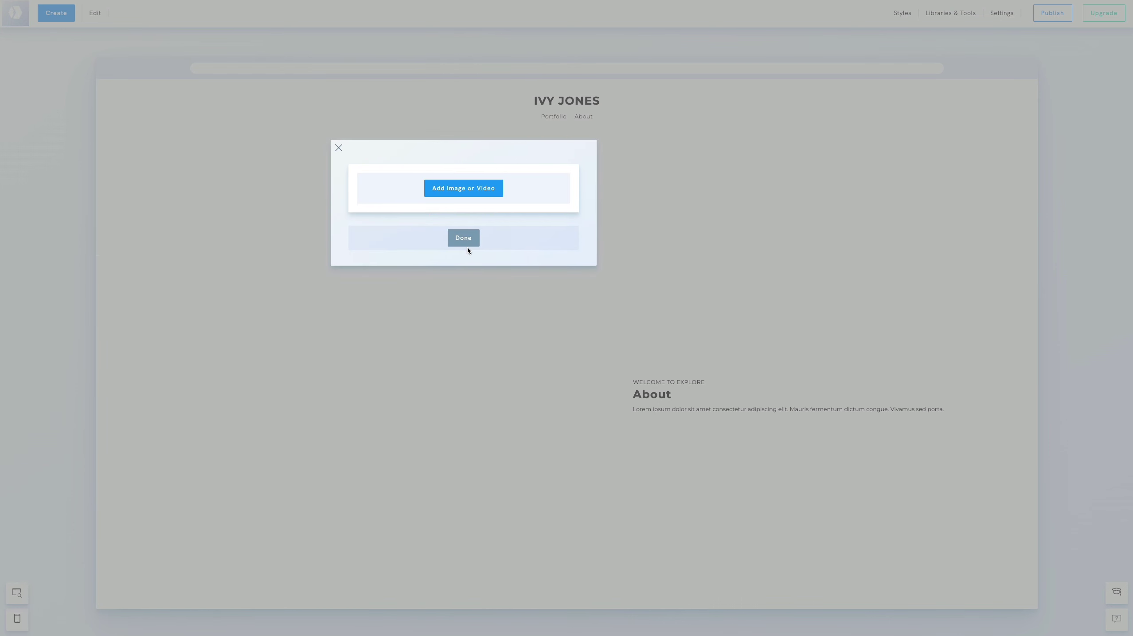
left_click(459, 187)
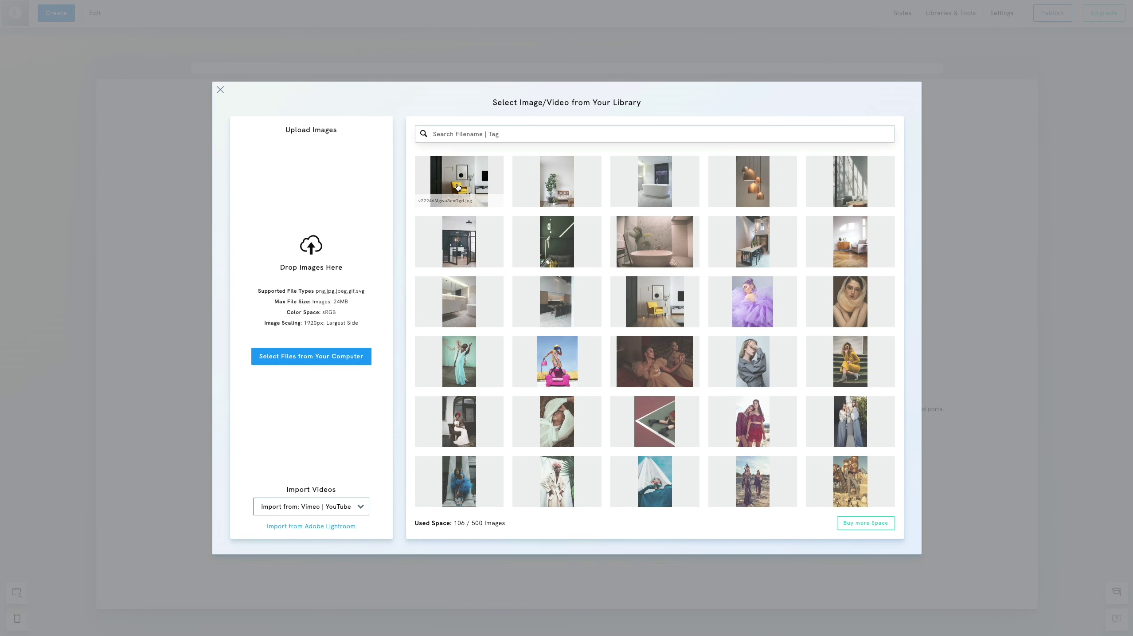
left_click(343, 361)
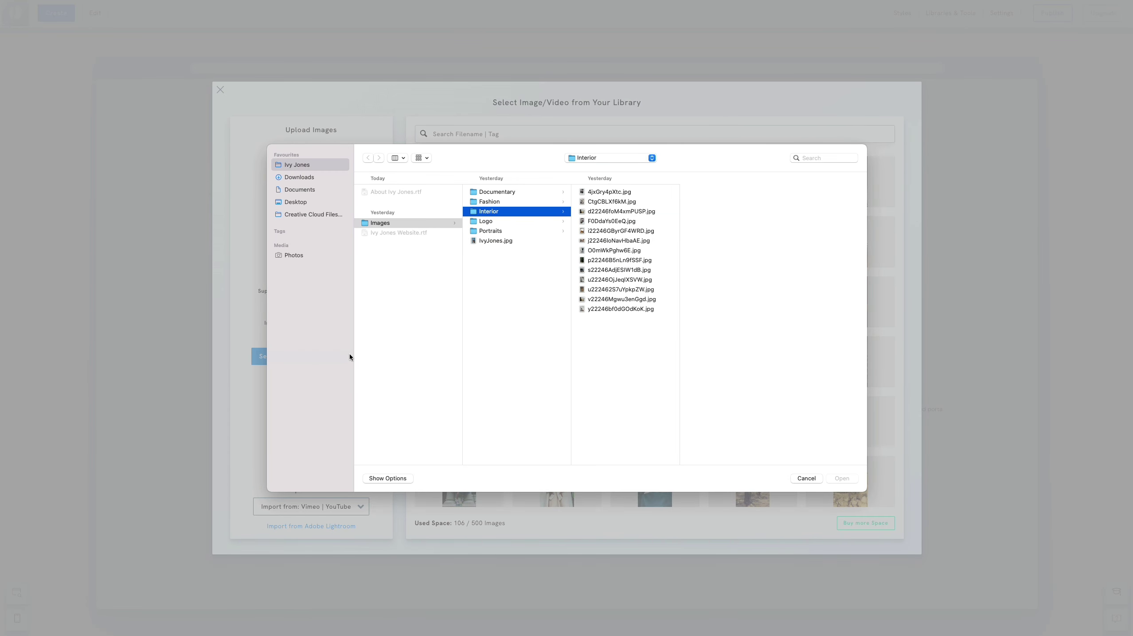
left_click(494, 241)
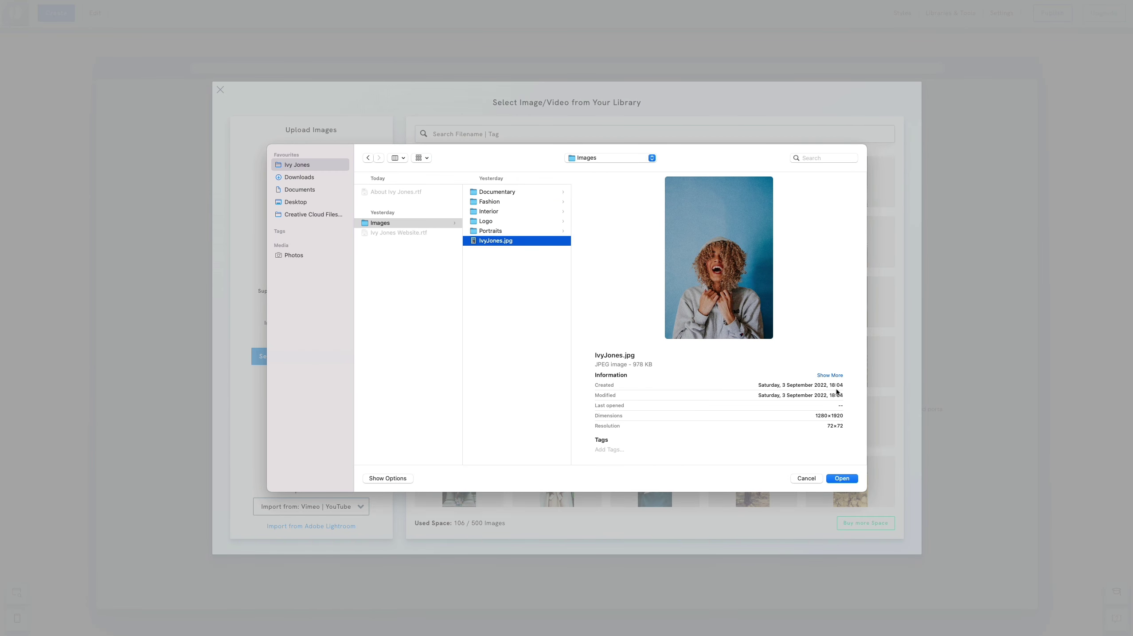
left_click(845, 481)
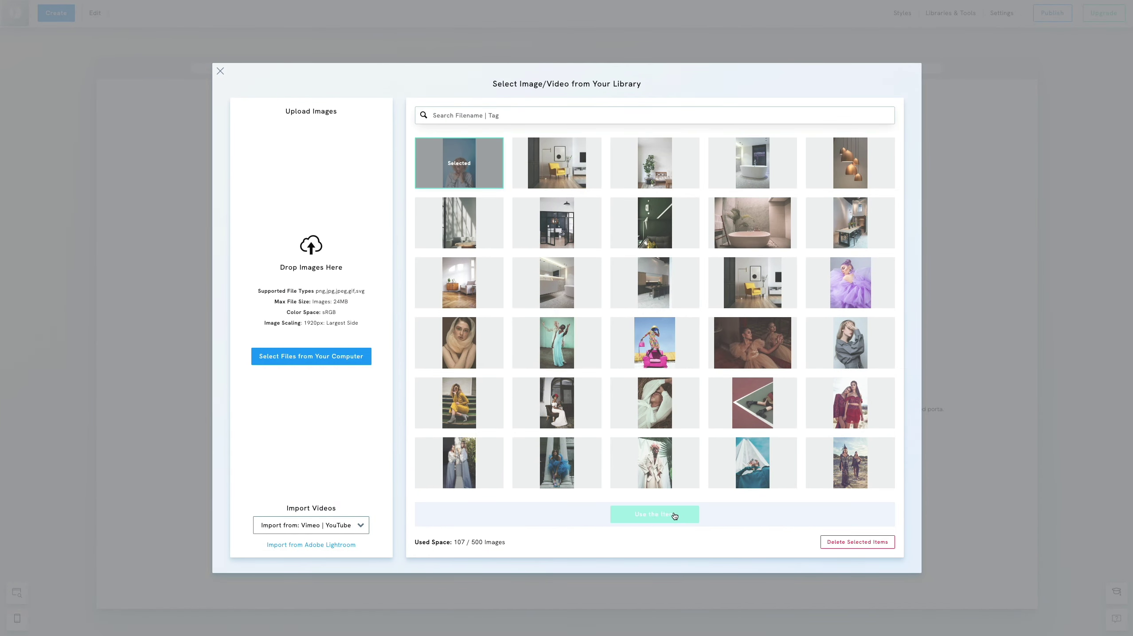
left_click(671, 515)
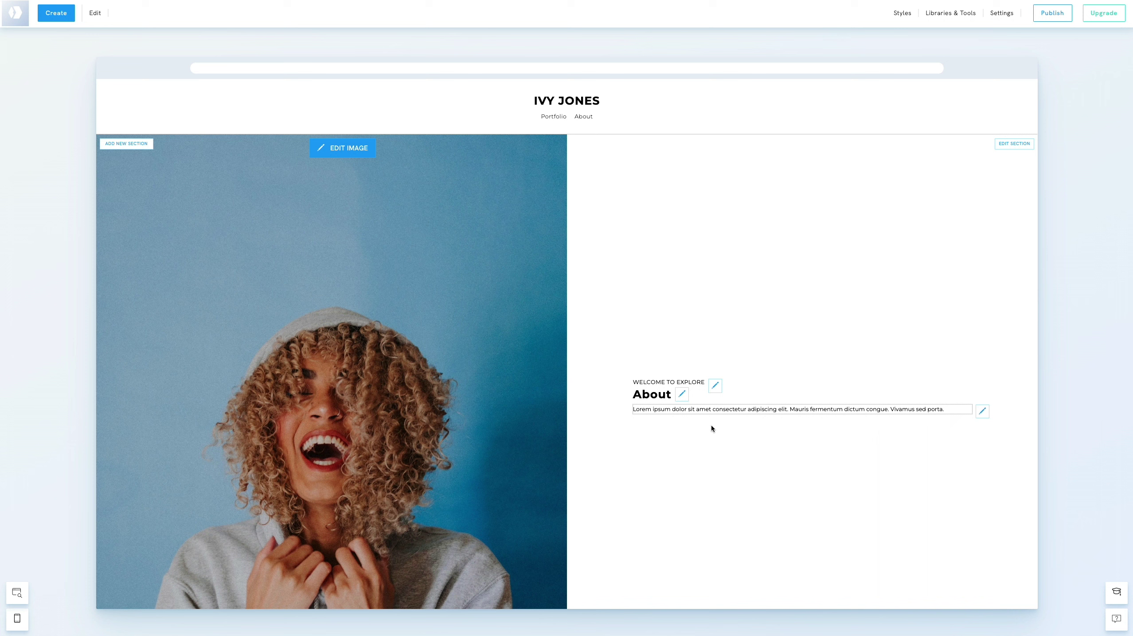
- Delete the WELCOME TO EXPLORE heading from the About page
left_click(715, 392)
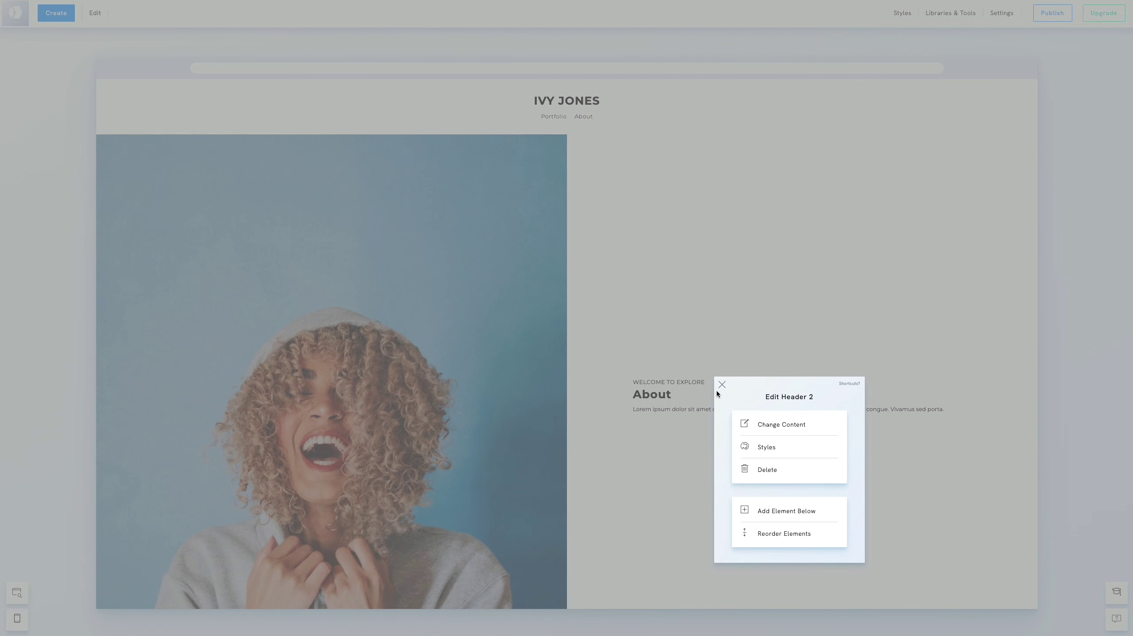
left_click(744, 469)
left_click(592, 343)
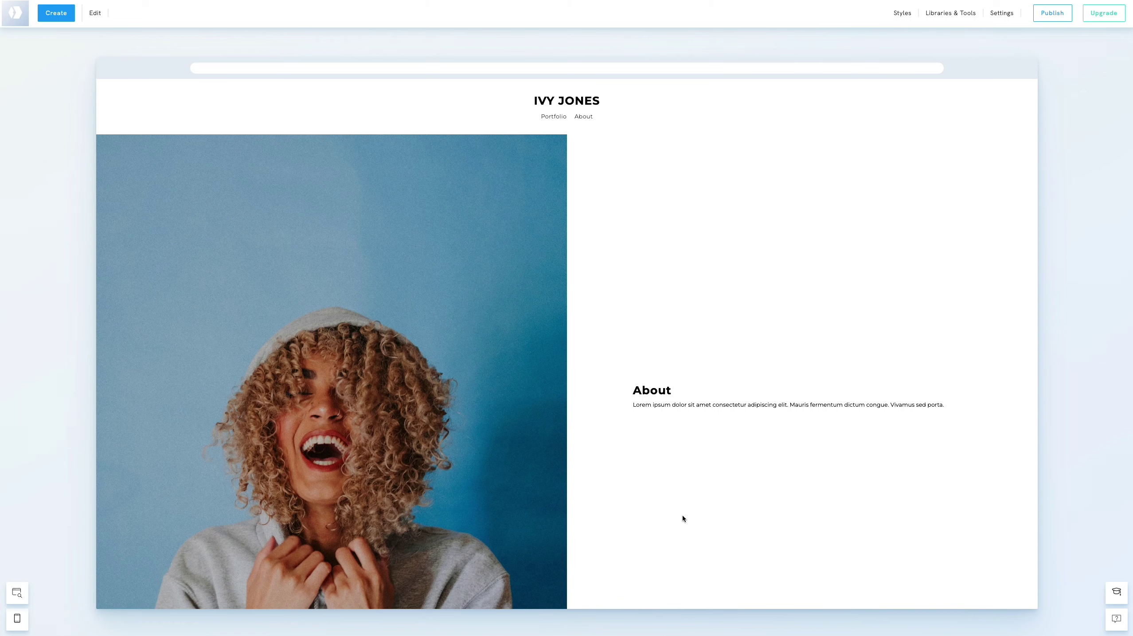
- Paste the six-paragraph photographer bio over the placeholder Lorem paragraph
left_click(755, 403)
left_click(625, 323)
triple_click(624, 323)
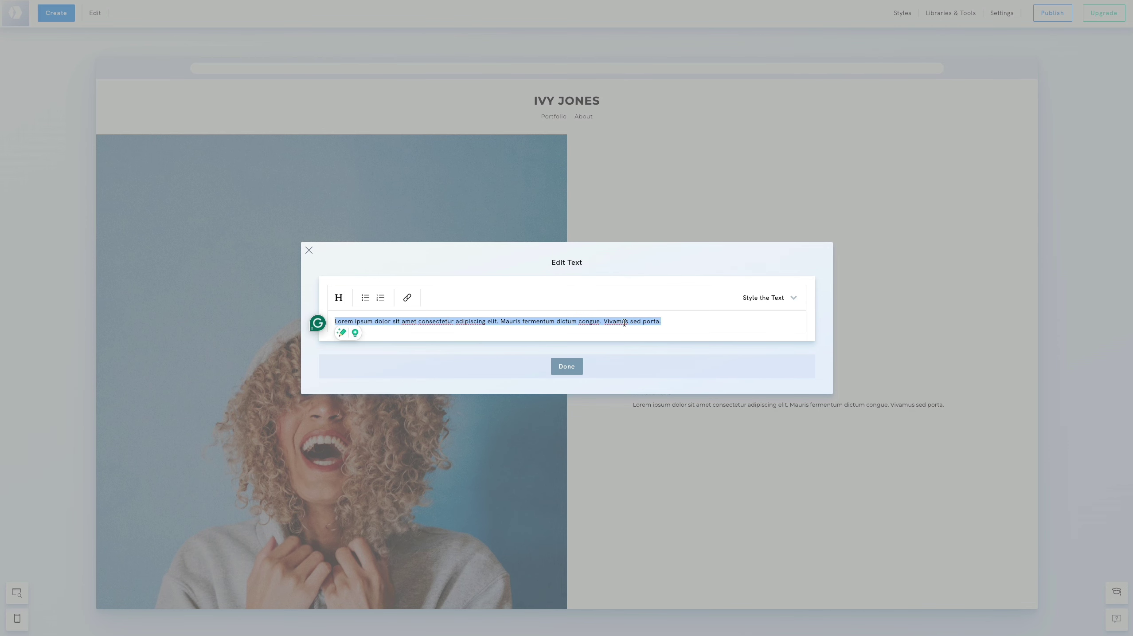
type("Ivy Jones is a photographer focusing on people, their stories, interesting places, and fashion.  Ivy started her photography journey inspired by old family photos and the vibrant world of fashion magazines. She studied photography at art school and then explored the world through her lens. Her work takes her from cosy living rooms to the exciting backstage of fashion shows.  For Ivy, photography is a profound connection with people, a medium to share their unique stories. She cherishes portrait photography as it allows her to reveal the distinctiveness of each individual. In her documentary work, she delves into real-life narratives that provoke thought and evoke emotions.  Ivy's interior photos aim to capture the feeling of a space, not just how it looks. And in fashion photography, she's all about showing the mood and style behind the clothes.  Ivy’s belief in the transformative power of photography is unwavering. She sees it as a lens to view the world differently and a platform for sharing untold stories. Whether you seek a personal portrait or wish to immortalise a special moment, Ivy is here to bring your vision to life.  Welcome to Ivy Jones Photography – capturing the simple beauty of life, one photo at a time.")
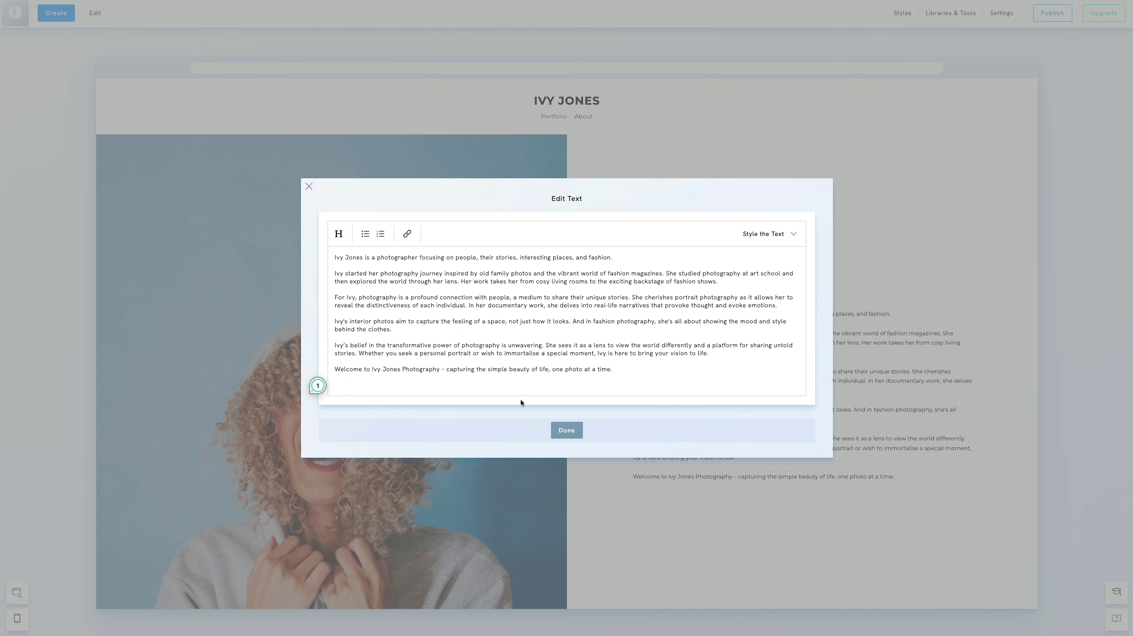
left_click(560, 436)
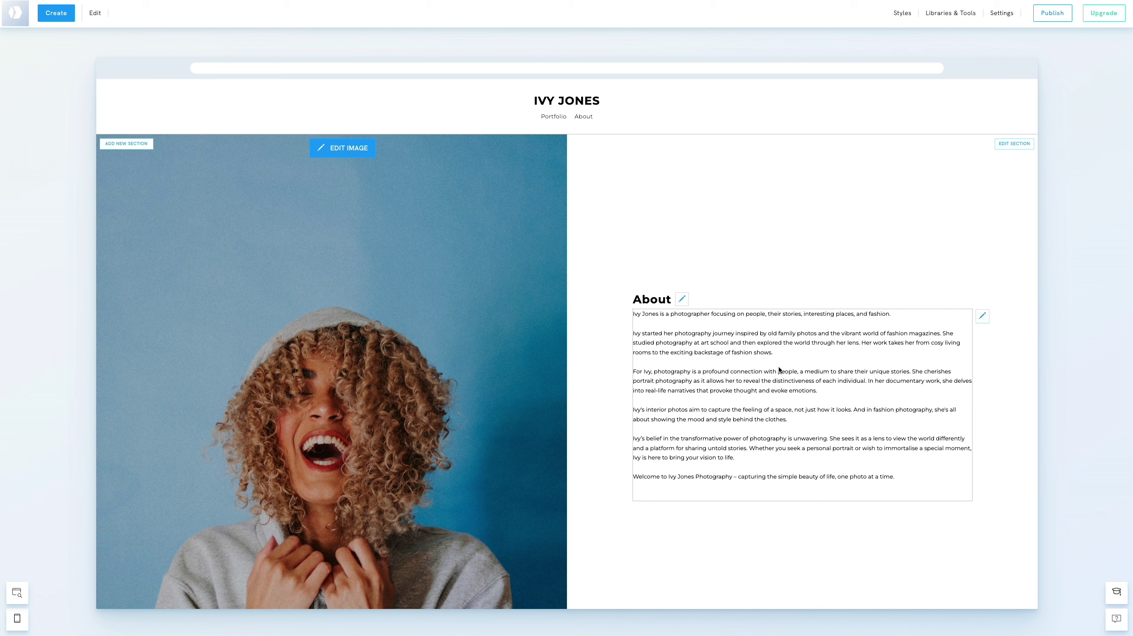
- Give the bio text a 1.45em top margin and an 800px maximum width
left_click(981, 319)
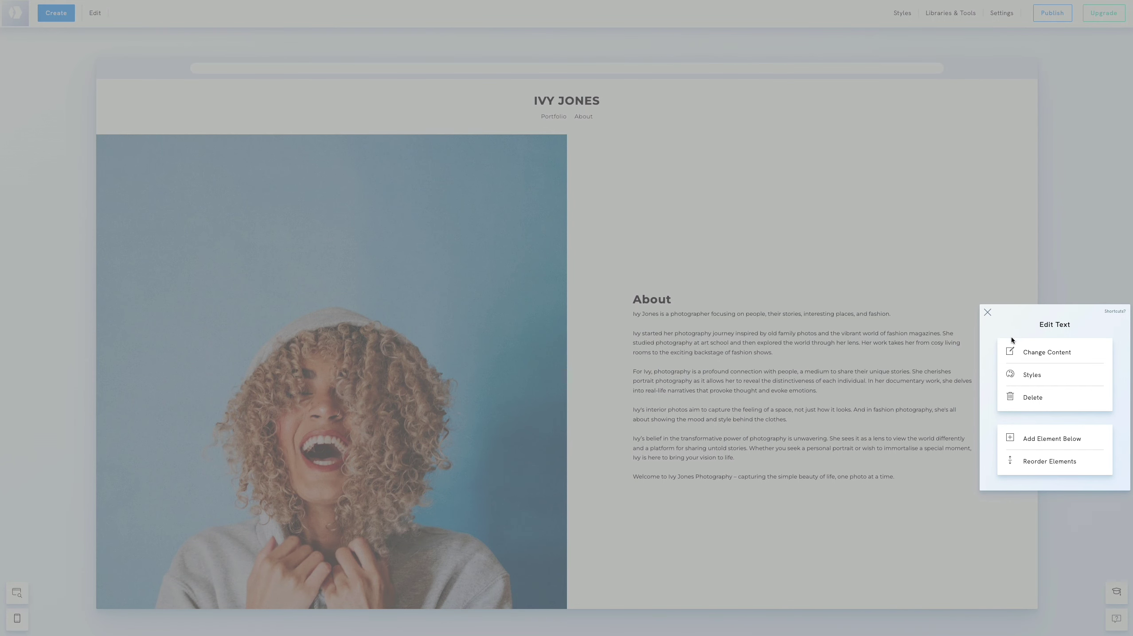
left_click(1029, 375)
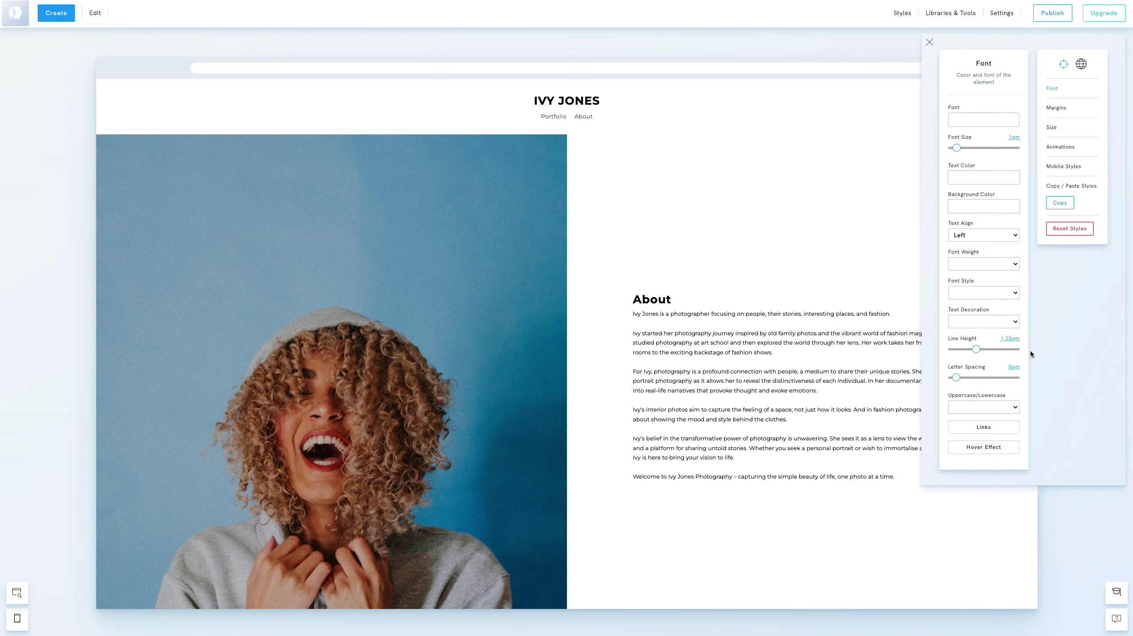
left_click(1056, 107)
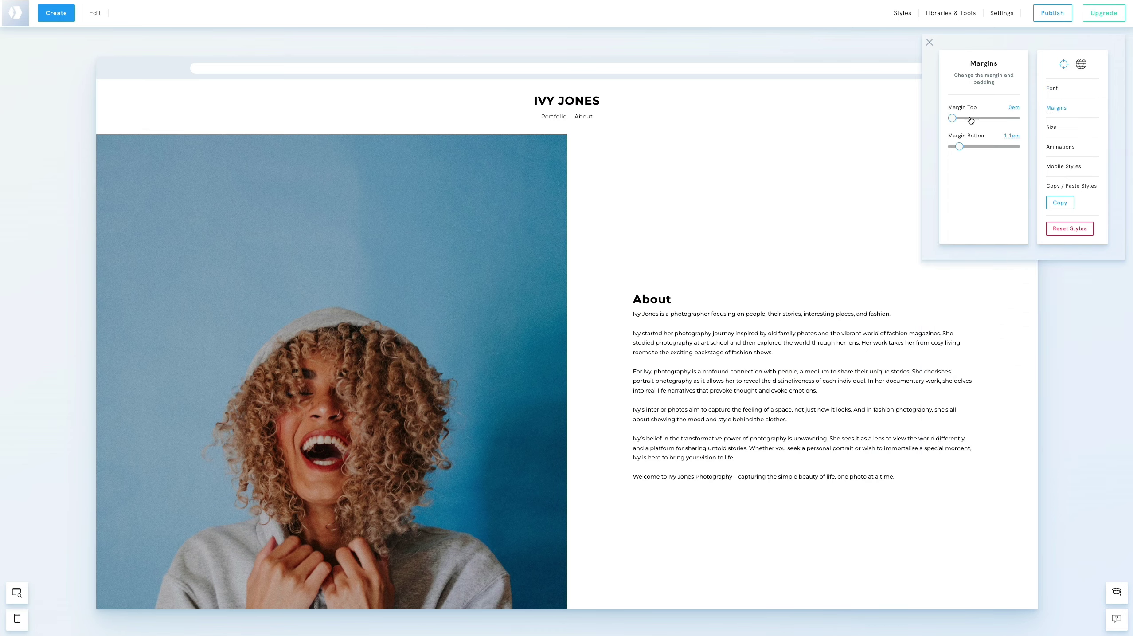
left_click_drag(969, 119, 962, 119)
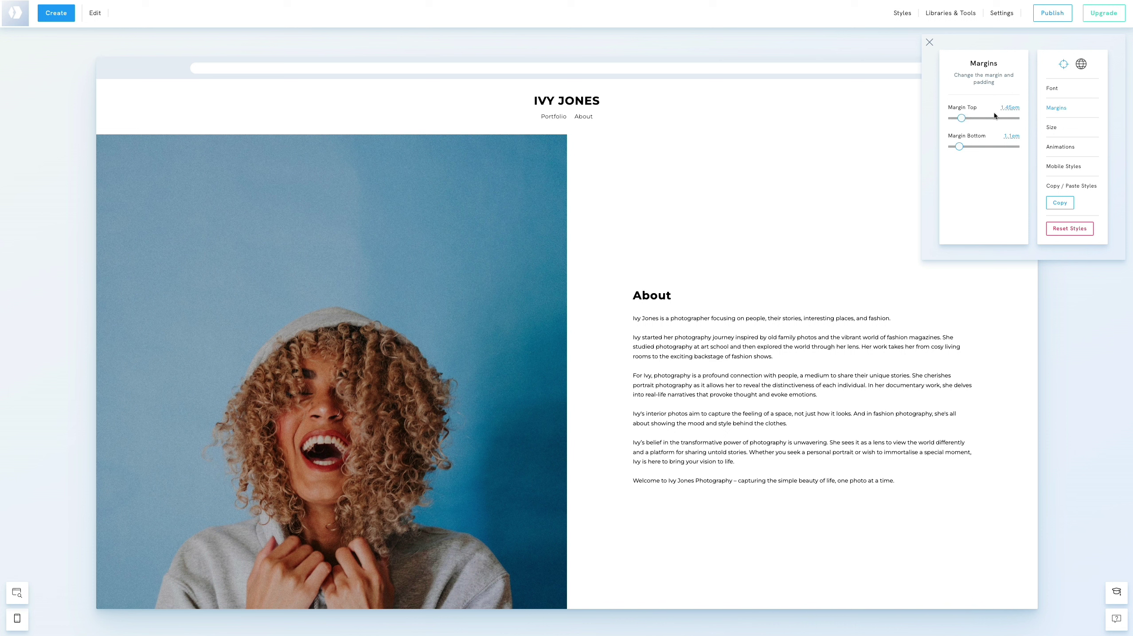
left_click(1052, 127)
left_click_drag(986, 119, 960, 120)
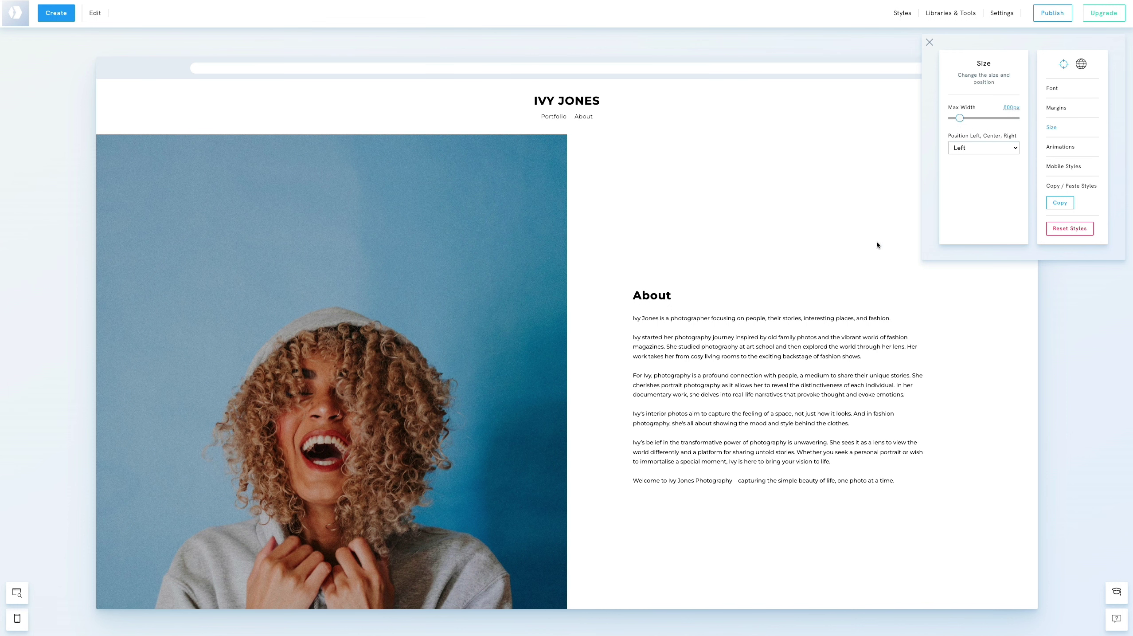
left_click(682, 446)
- Insert a Contact Image Right section below the bio
scroll(681, 445, "down", 2)
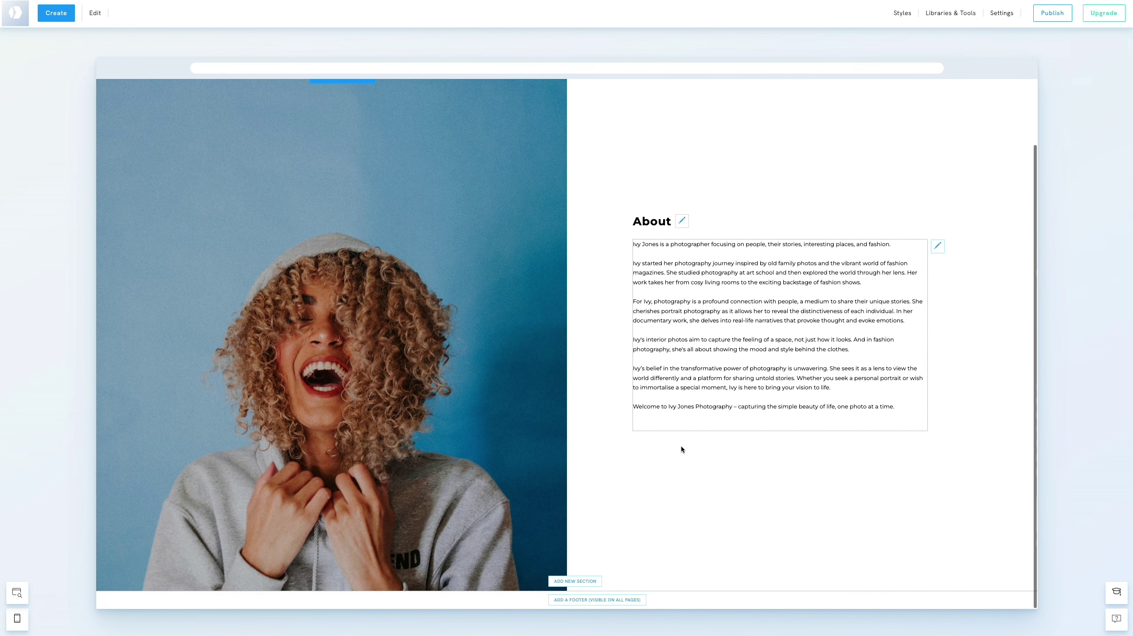
left_click(578, 580)
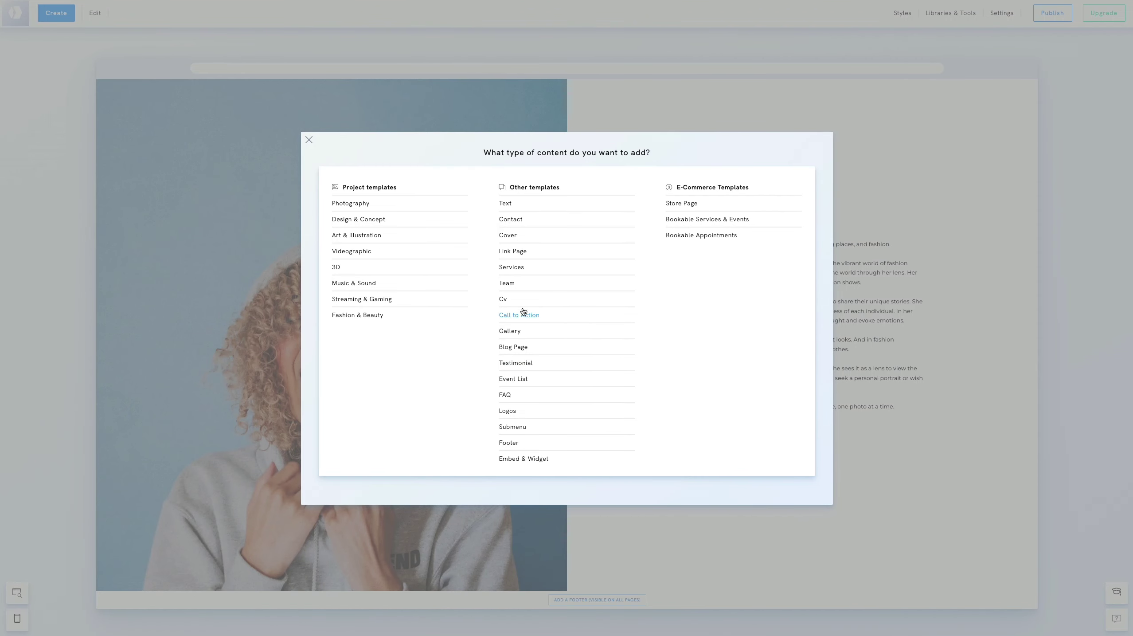
left_click(511, 220)
scroll(511, 222, "down", 1)
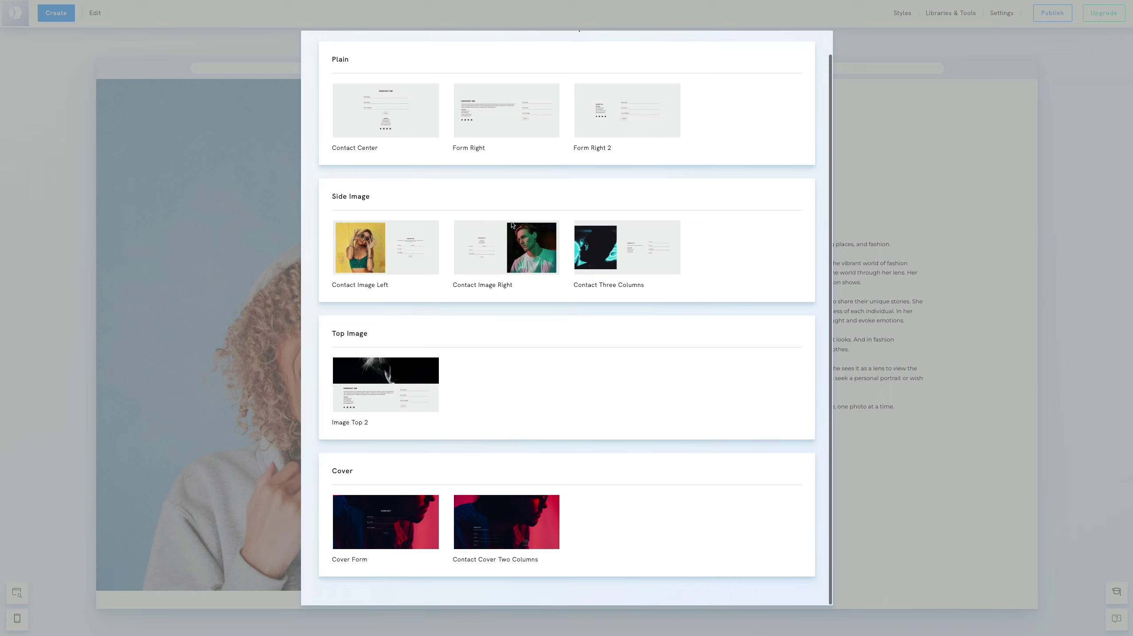
left_click(510, 244)
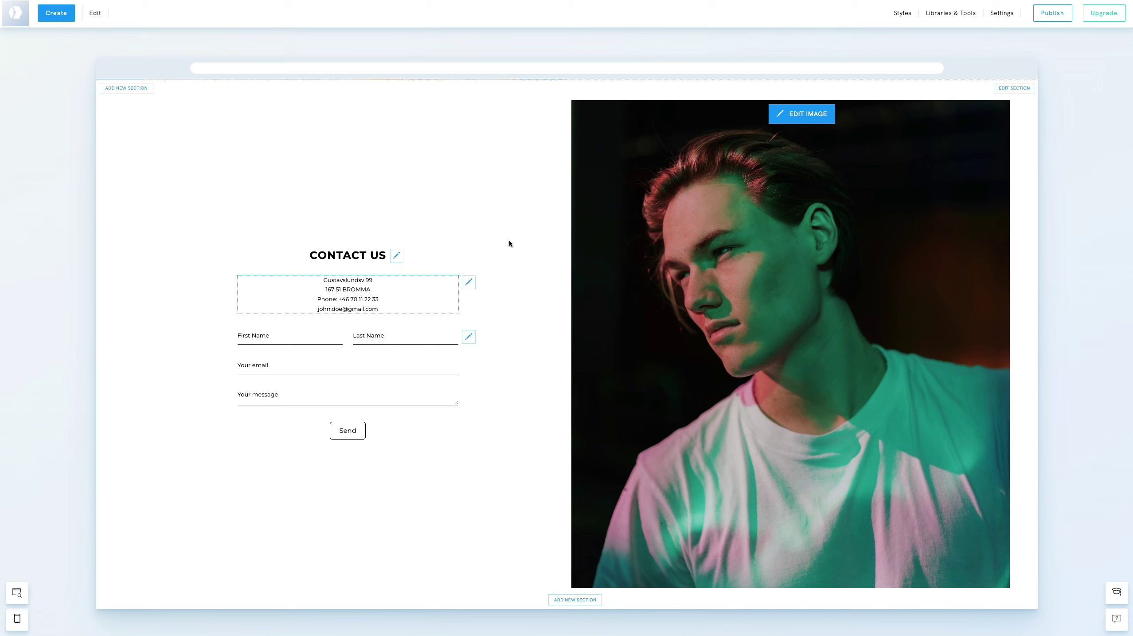
- Paste the studio's contact details over the sample address and bold the business name line
left_click(341, 290)
triple_click(354, 308)
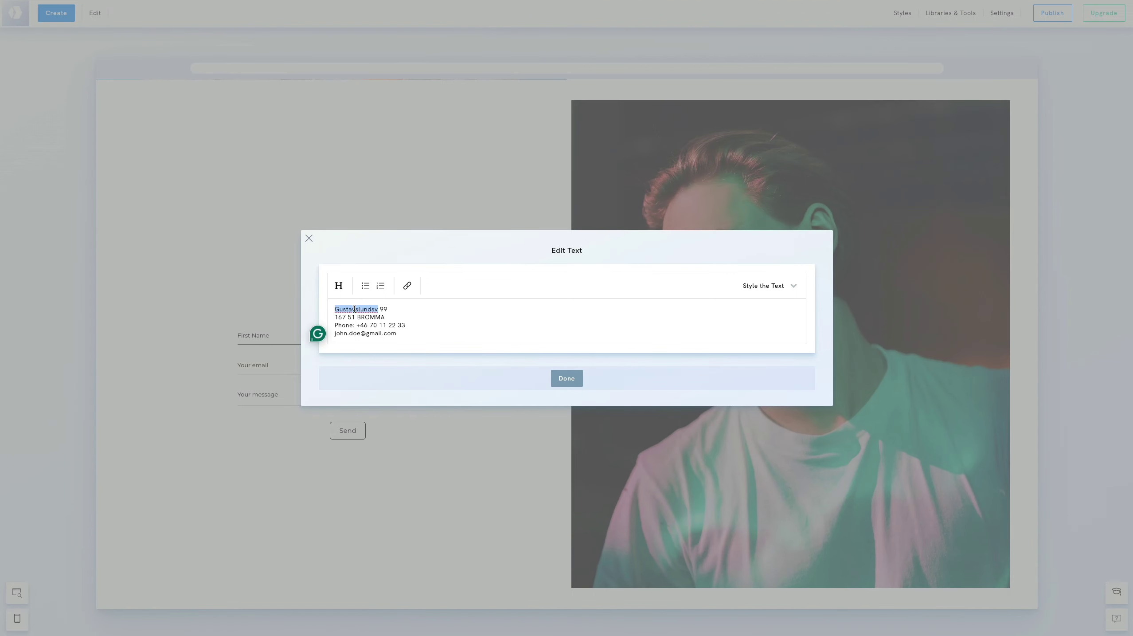
key("ctrl+v")
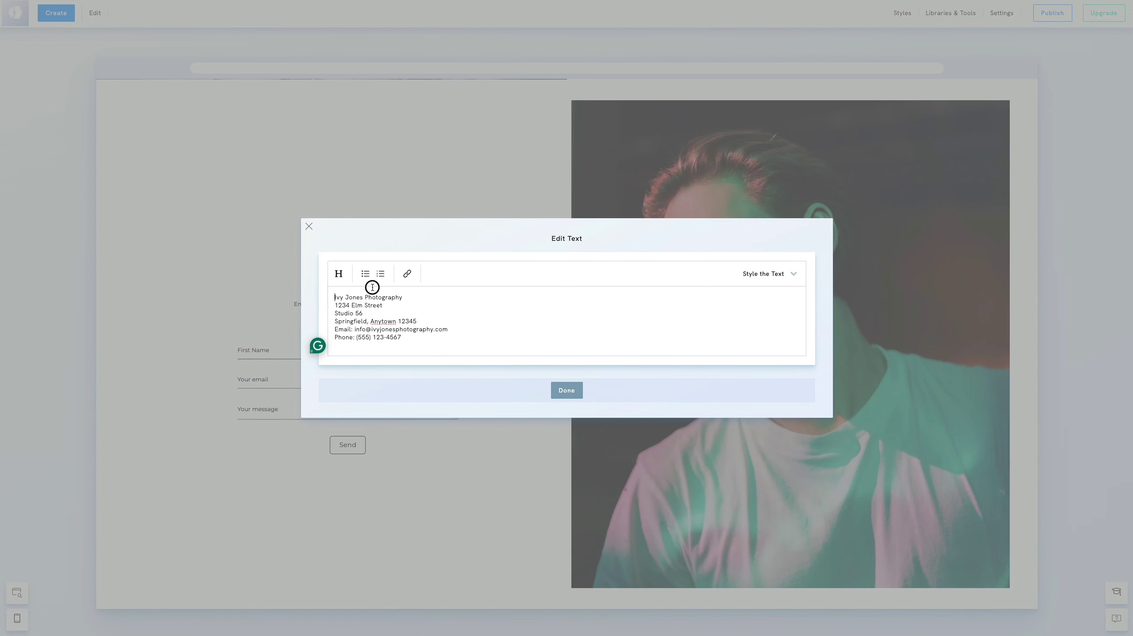
triple_click(410, 297)
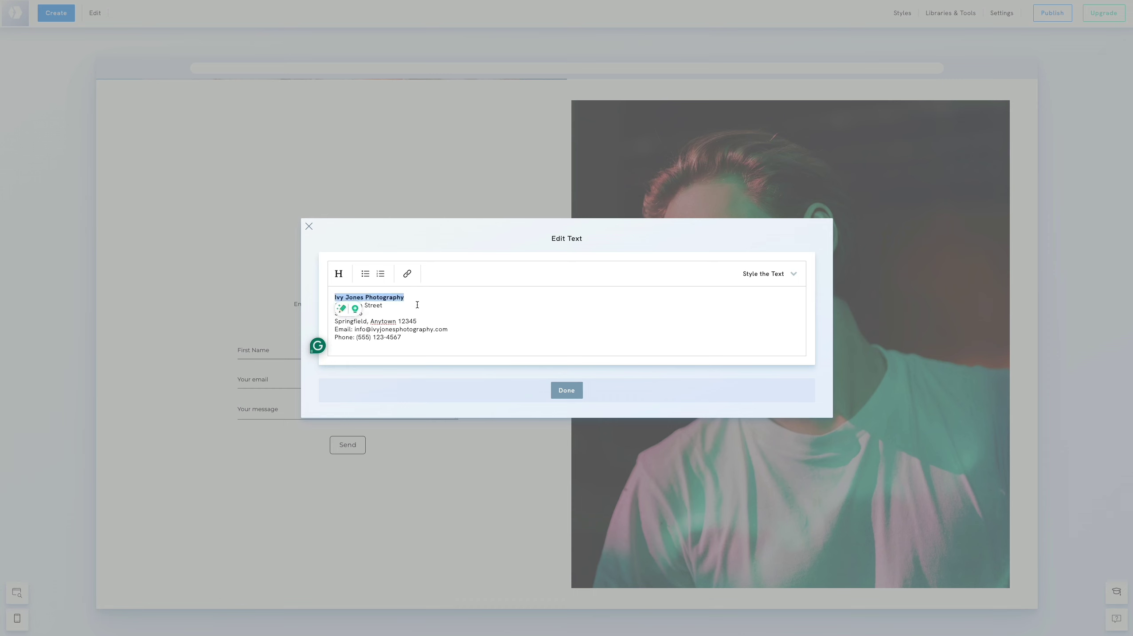
key("ctrl+b")
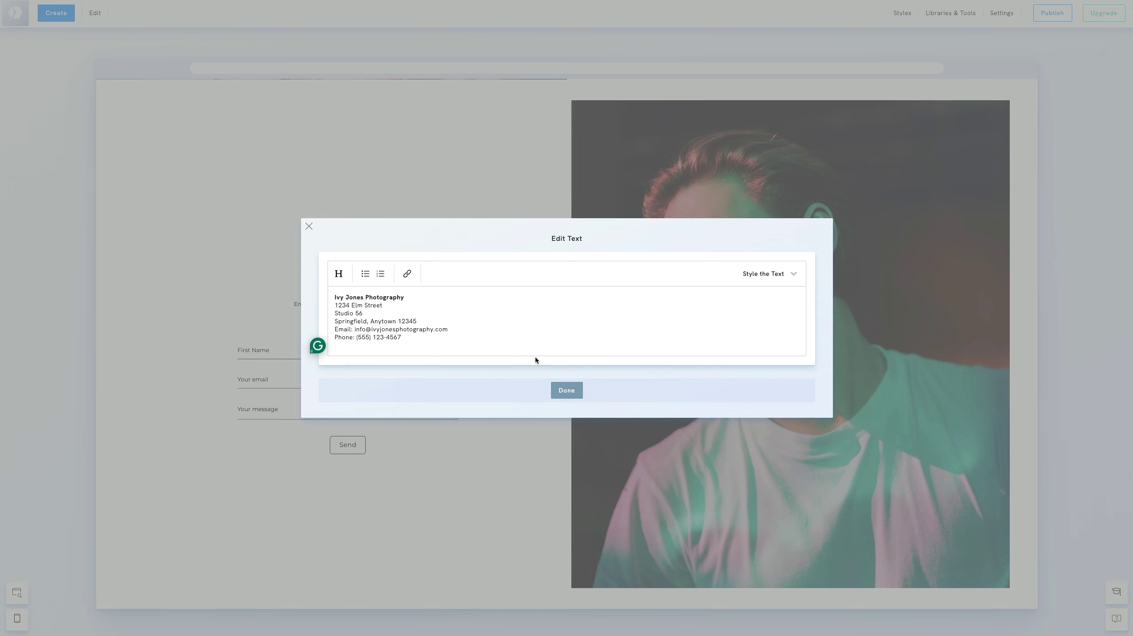
left_click(571, 391)
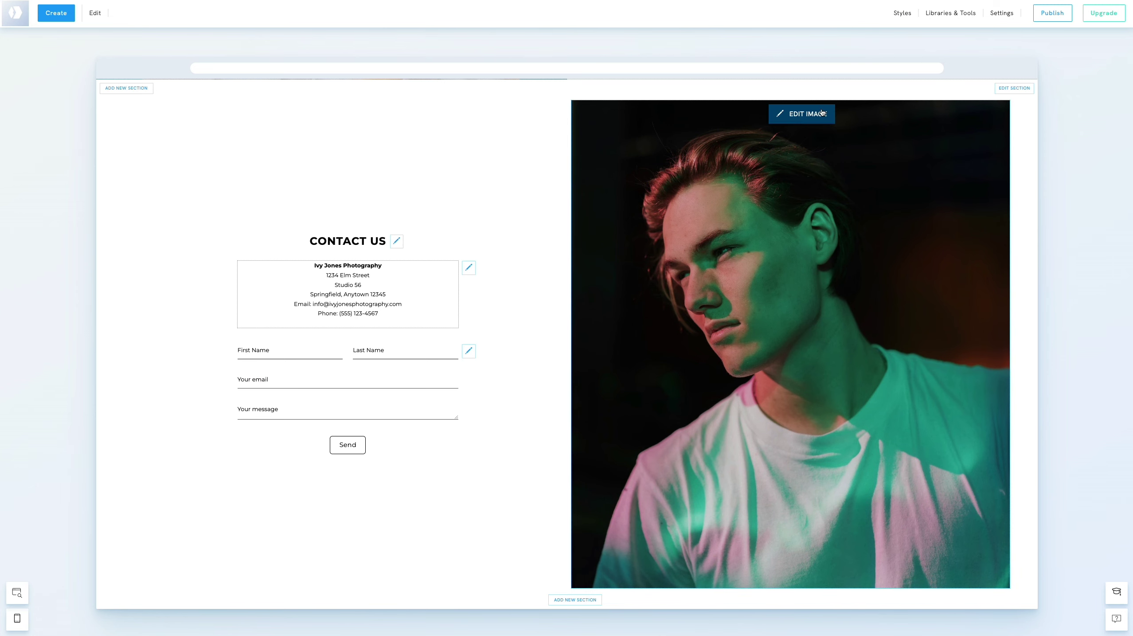
- Swap the contact section's portrait for the uploaded Studio.jpg studio photo
left_click(822, 112)
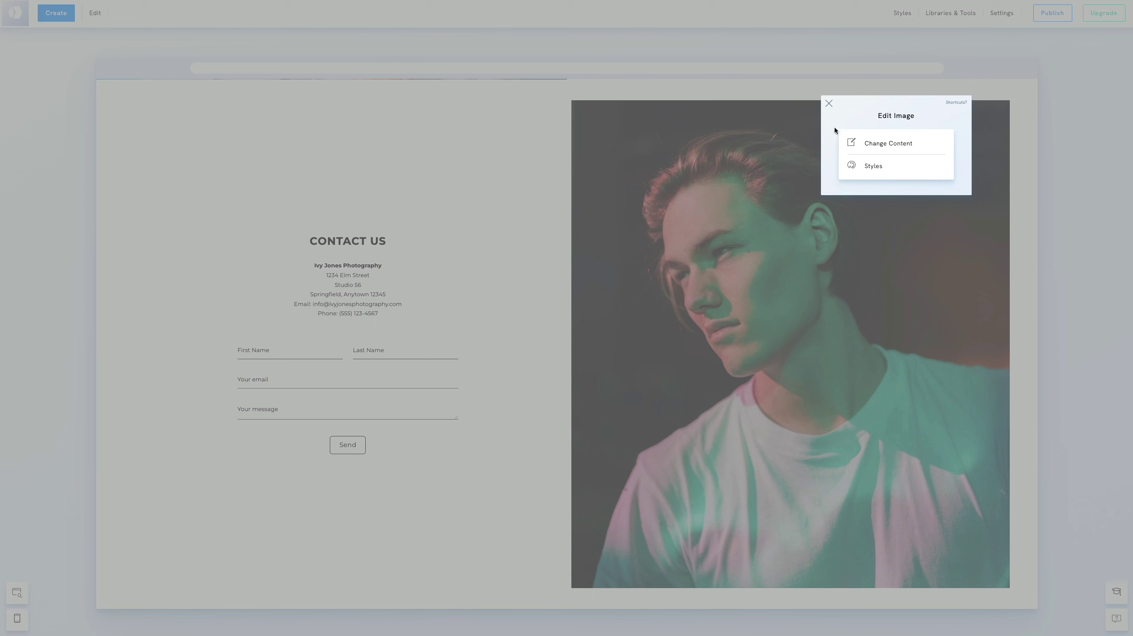
left_click(862, 144)
left_click(955, 274)
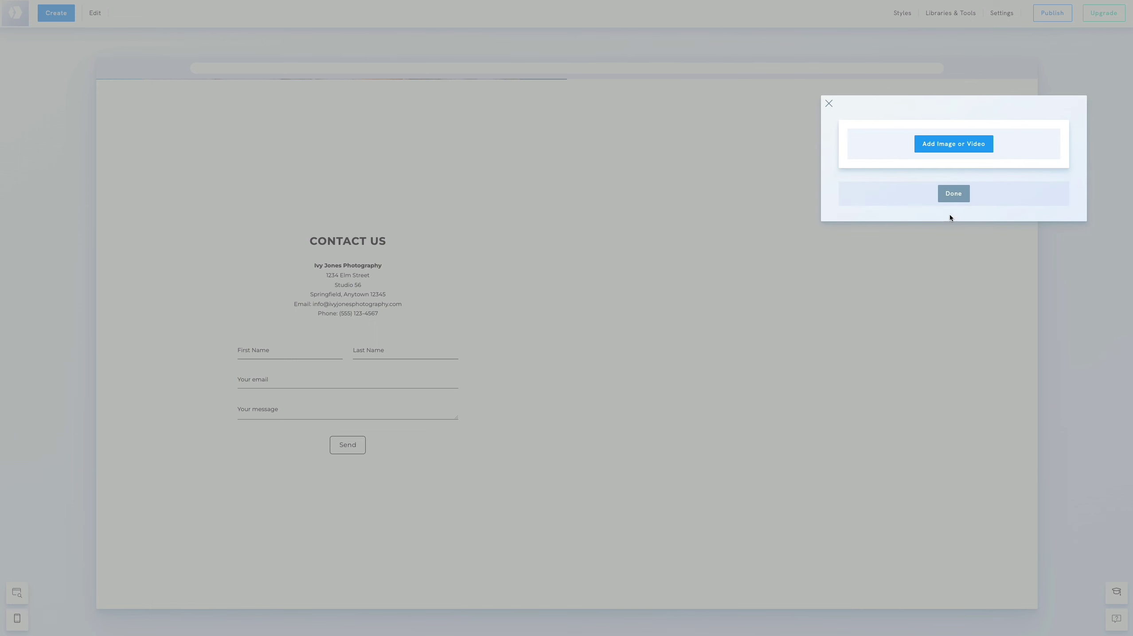
left_click(935, 148)
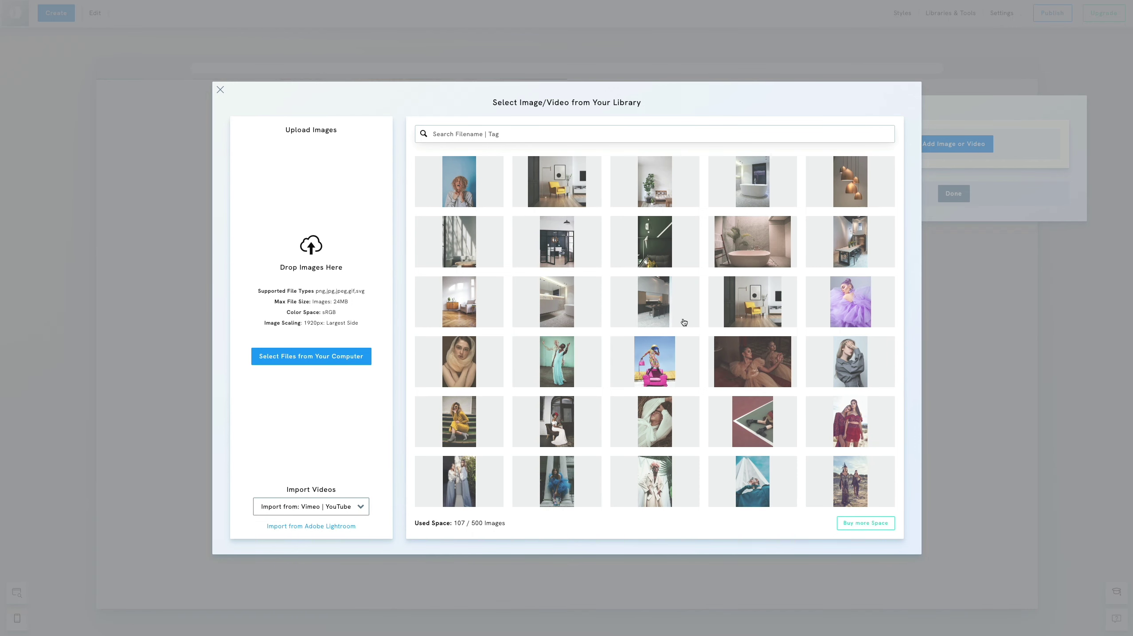
left_click(297, 359)
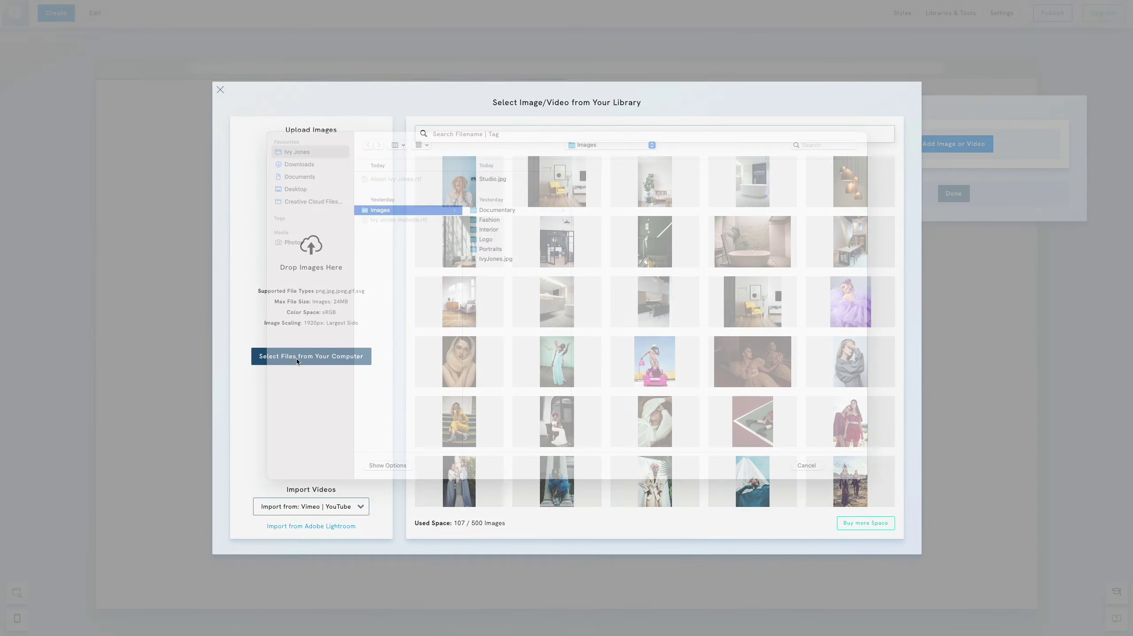
left_click(497, 192)
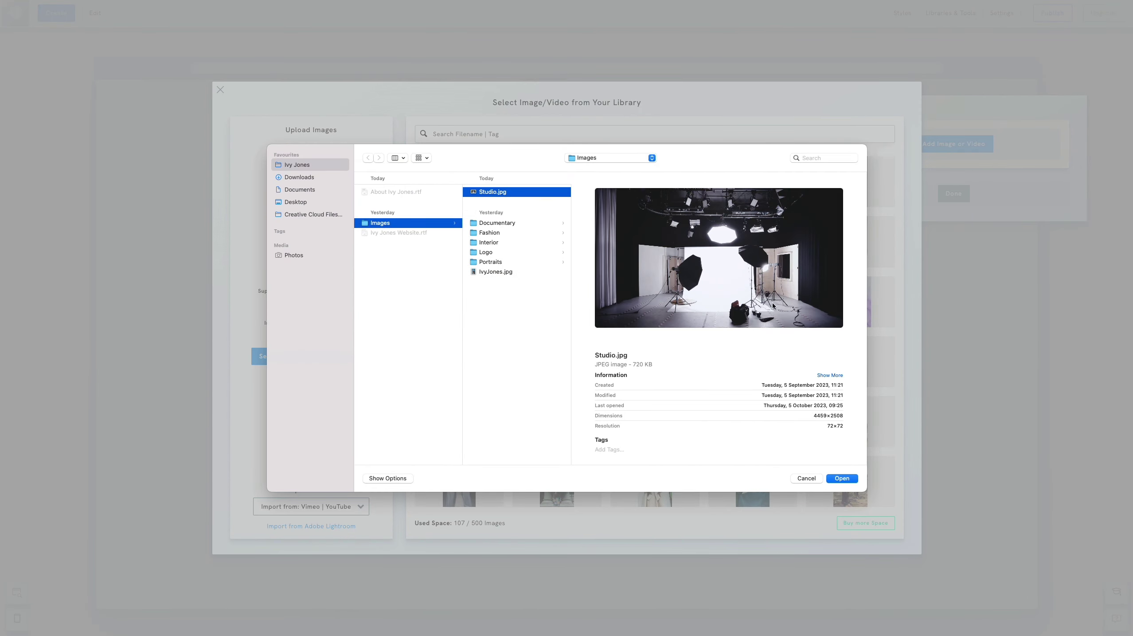
left_click(841, 479)
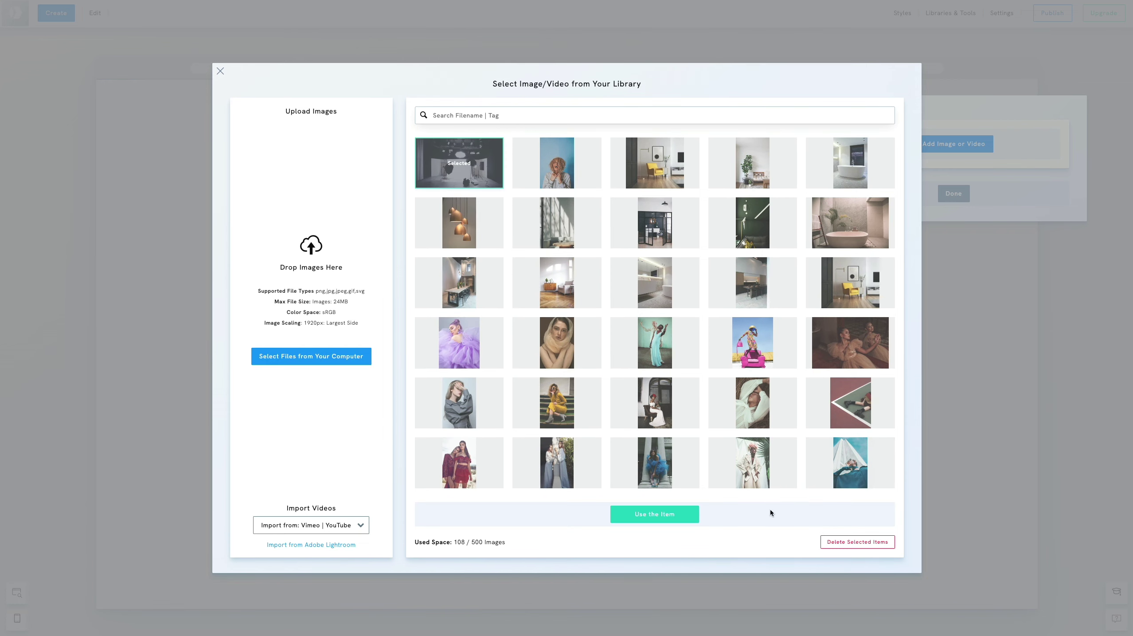
left_click(670, 513)
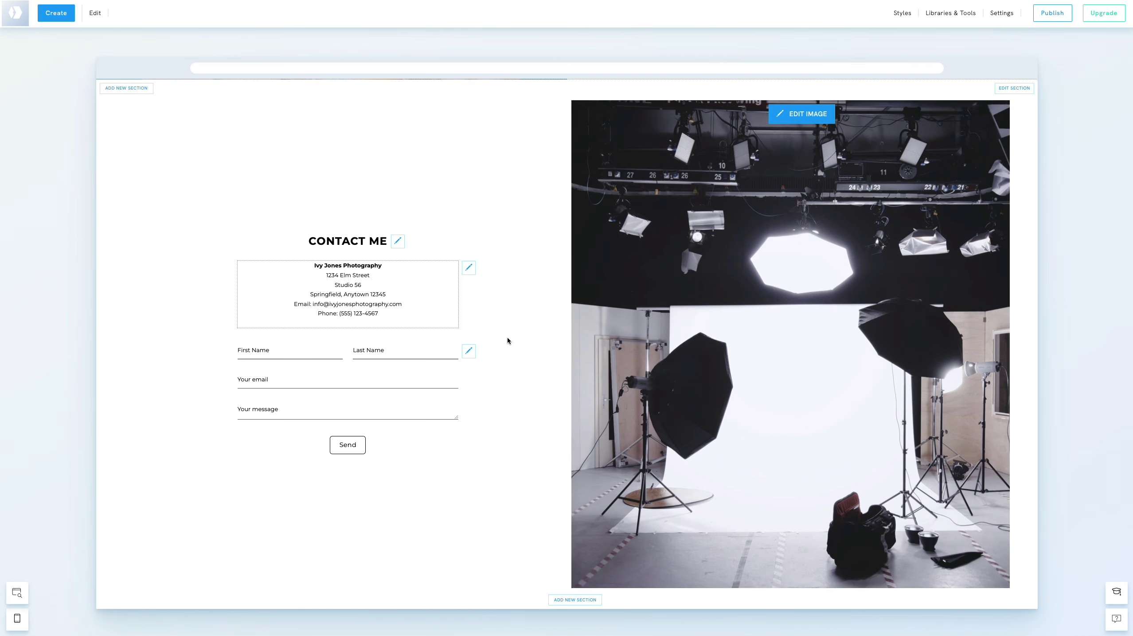
- Set the contact section's left, top and bottom padding to 0
scroll(507, 336, "up", 2)
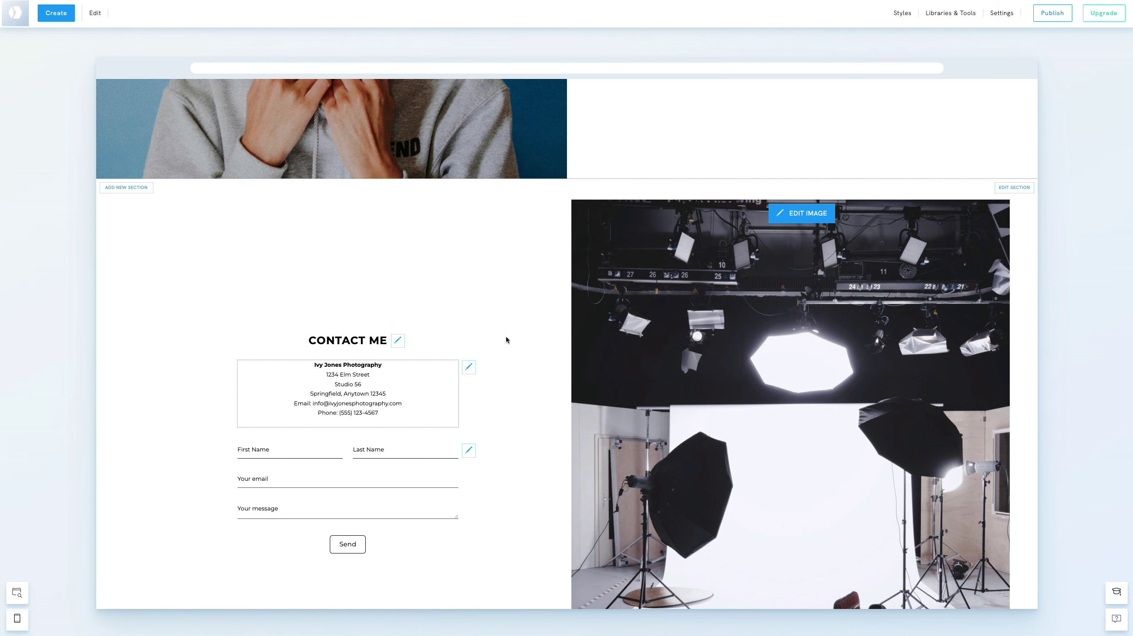
scroll(976, 233, "up", 1)
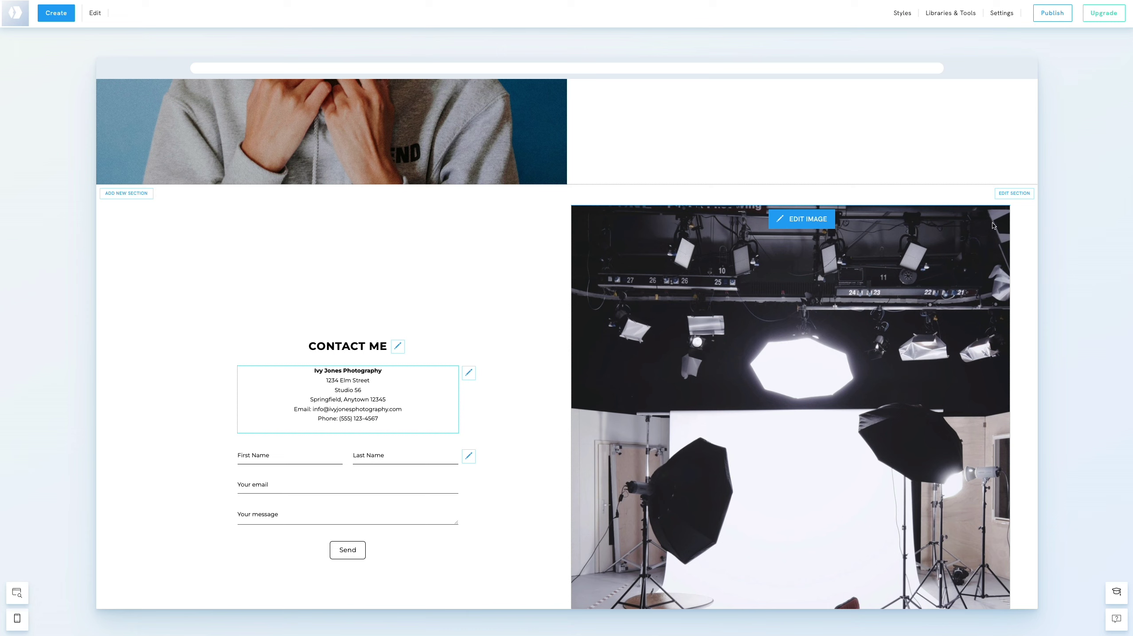
left_click(1016, 191)
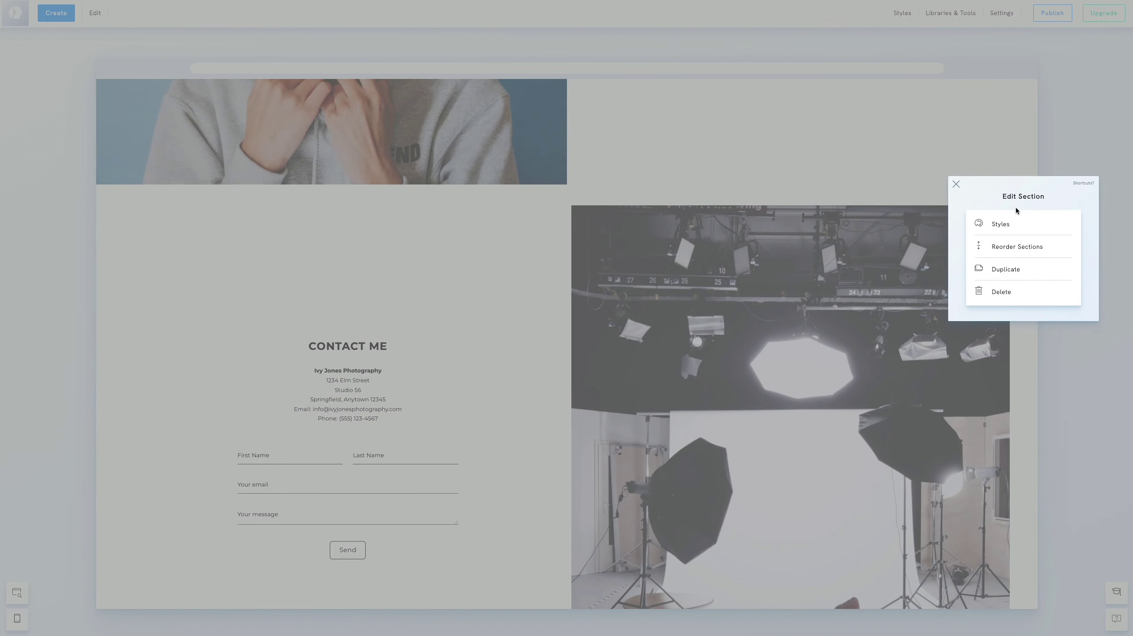
left_click(1011, 224)
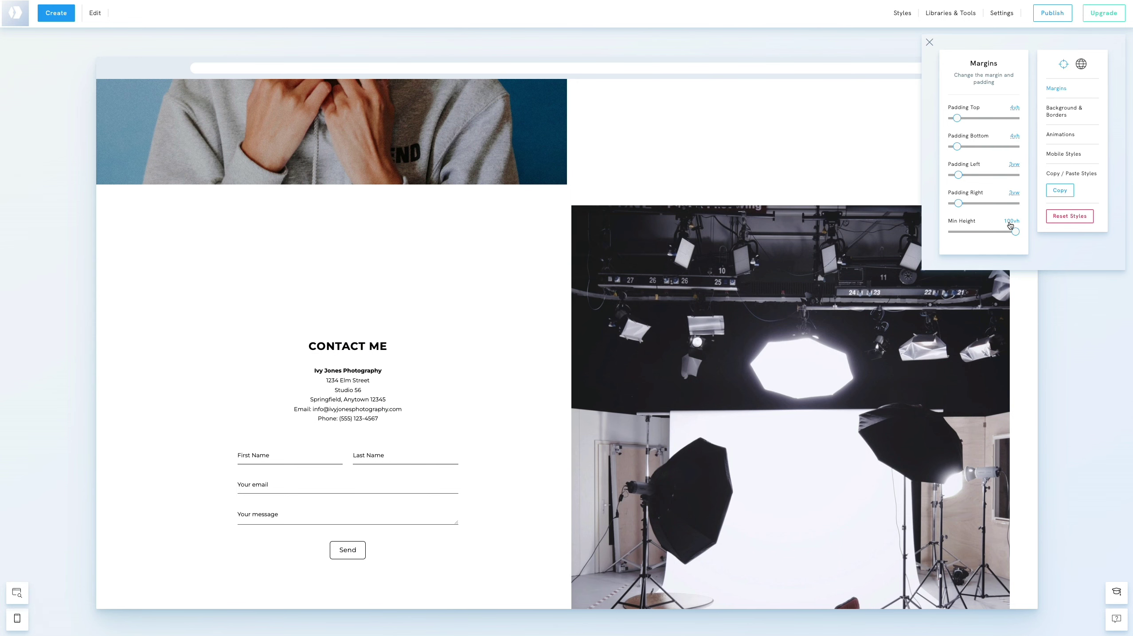
left_click_drag(959, 175, 943, 204)
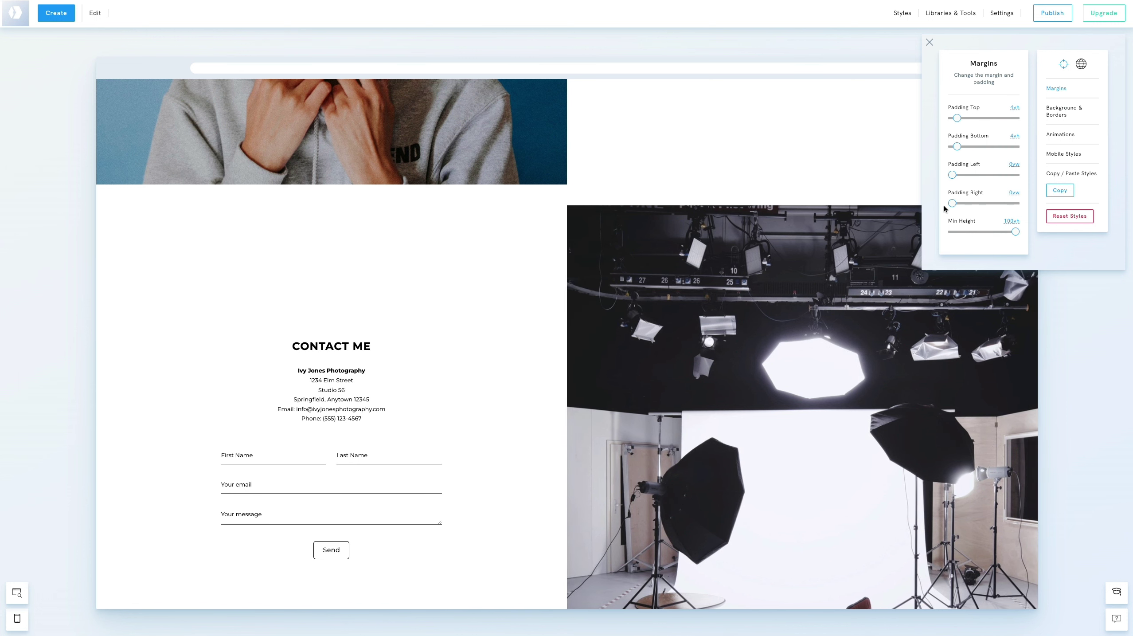
left_click_drag(955, 145, 946, 121)
scroll(215, 311, "down", 1)
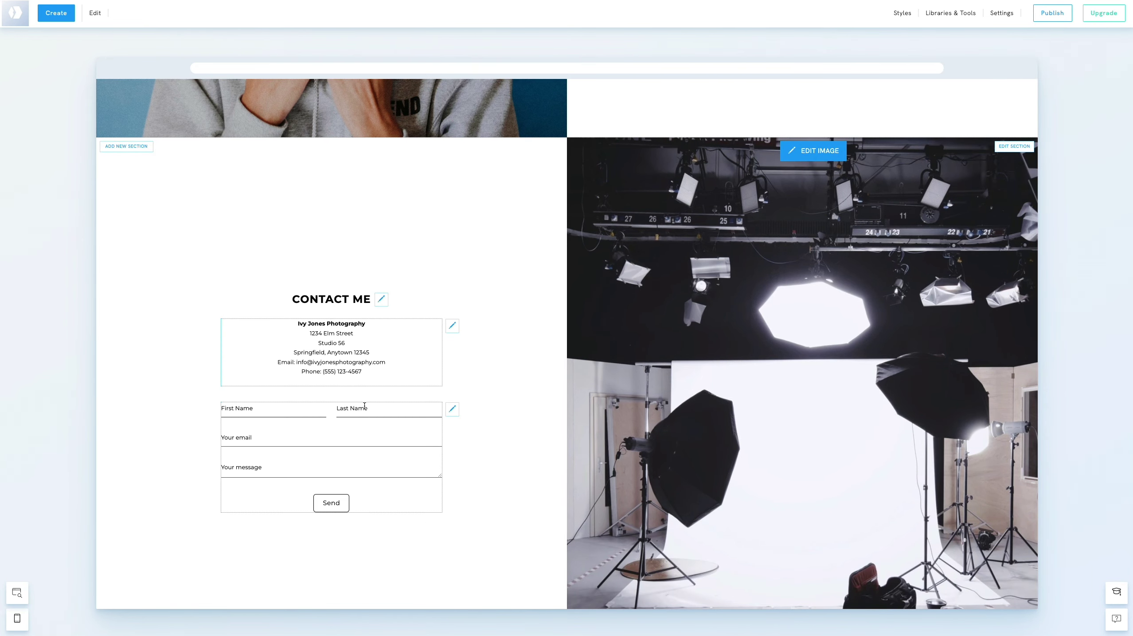
- Make the contact form's name, email and message fields mandatory
left_click(453, 407)
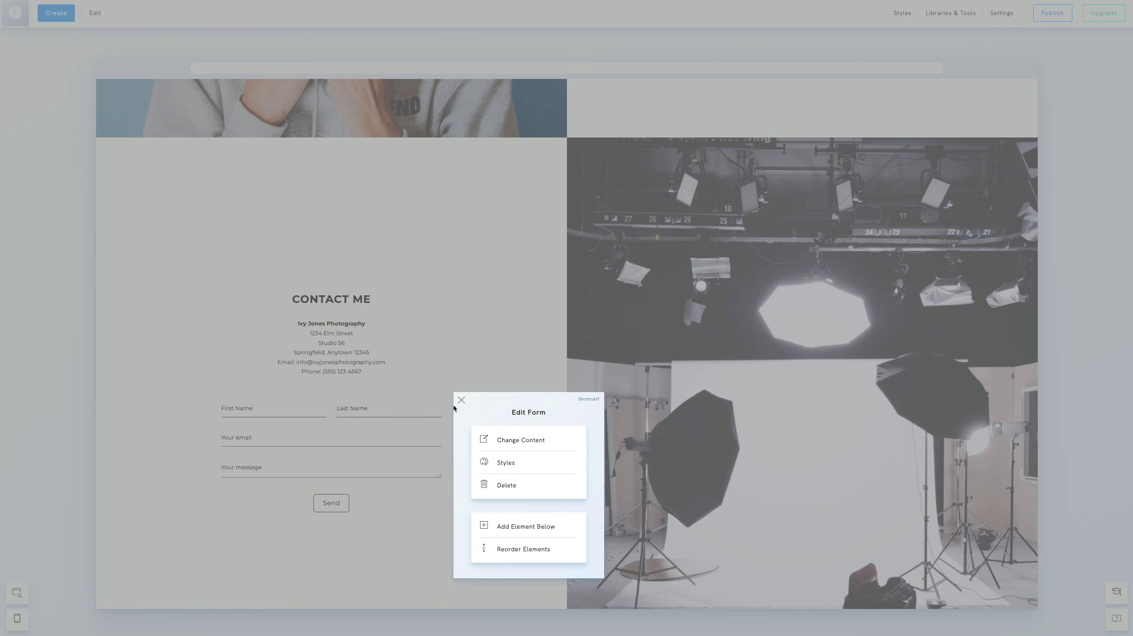
left_click(523, 438)
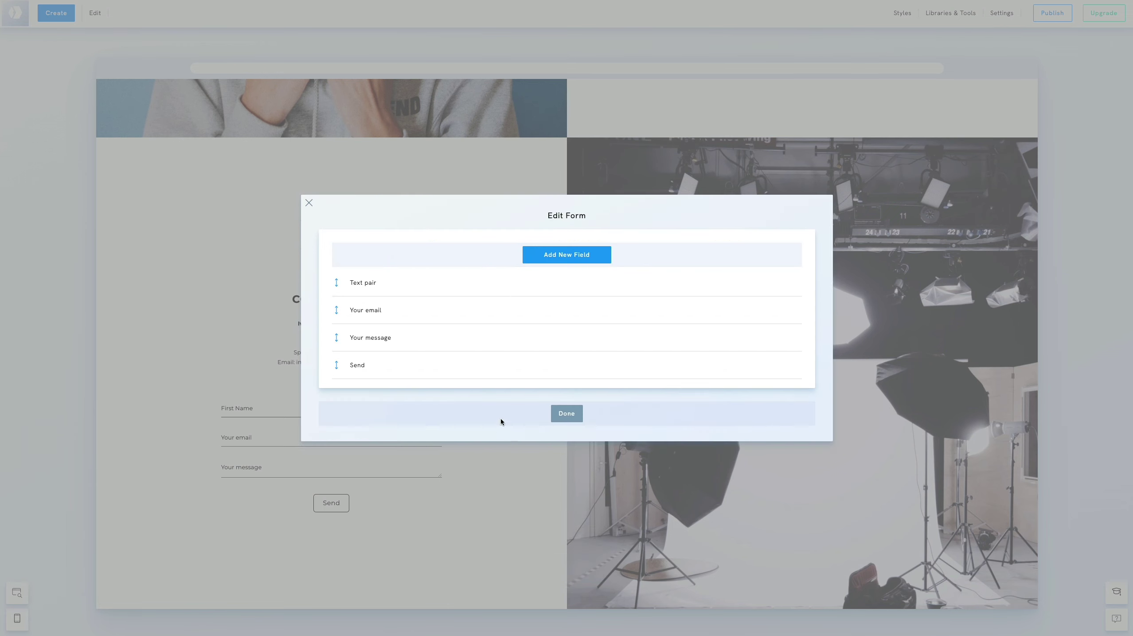
left_click(369, 284)
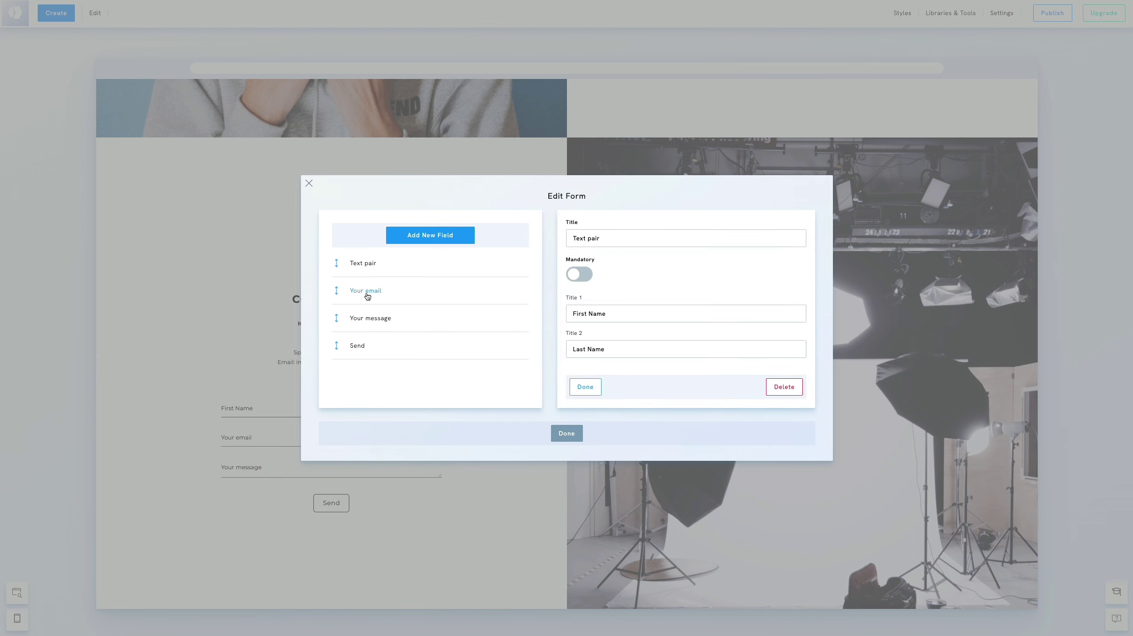
left_click(584, 274)
left_click(378, 297)
left_click(571, 295)
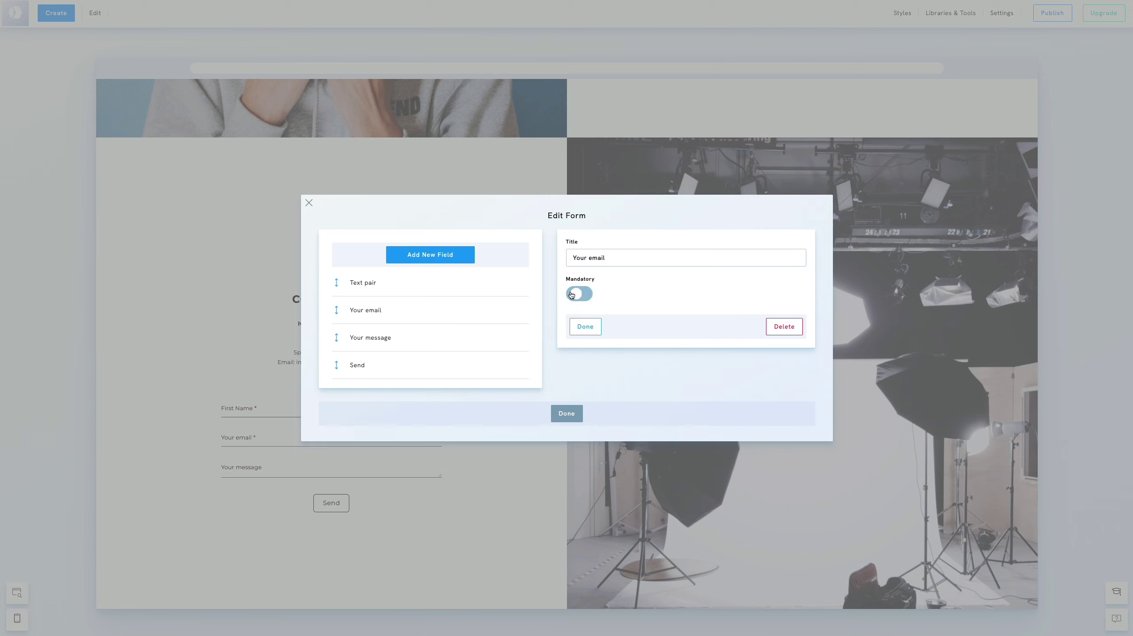
left_click(375, 345)
left_click(579, 294)
- Cancel adding a new form field without choosing a type, then finish the form edit
left_click(456, 256)
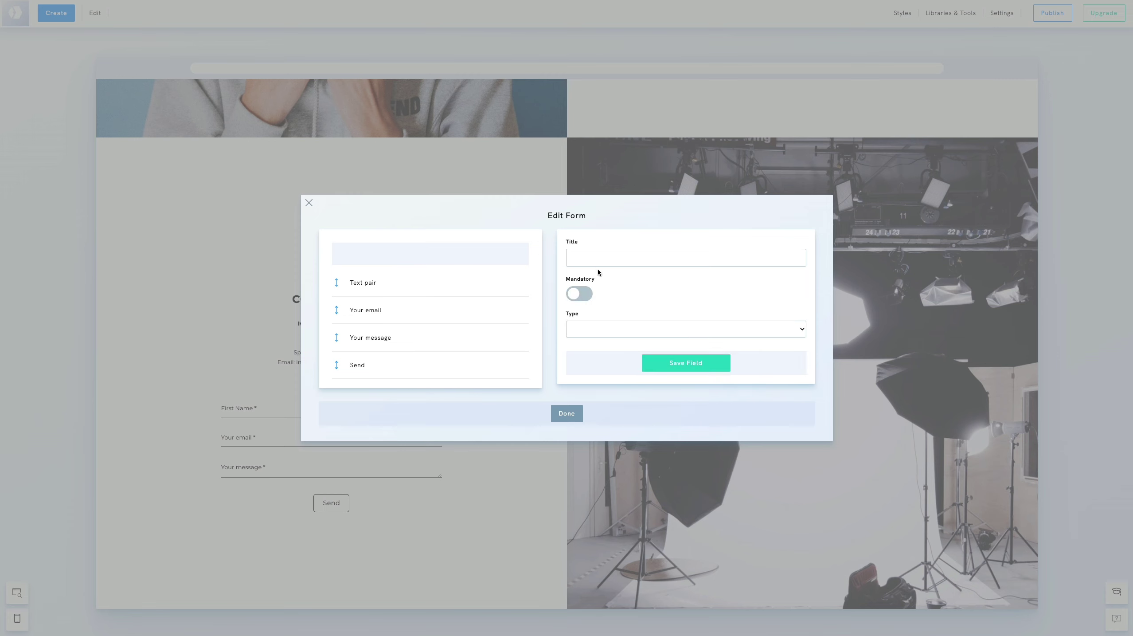
left_click(597, 329)
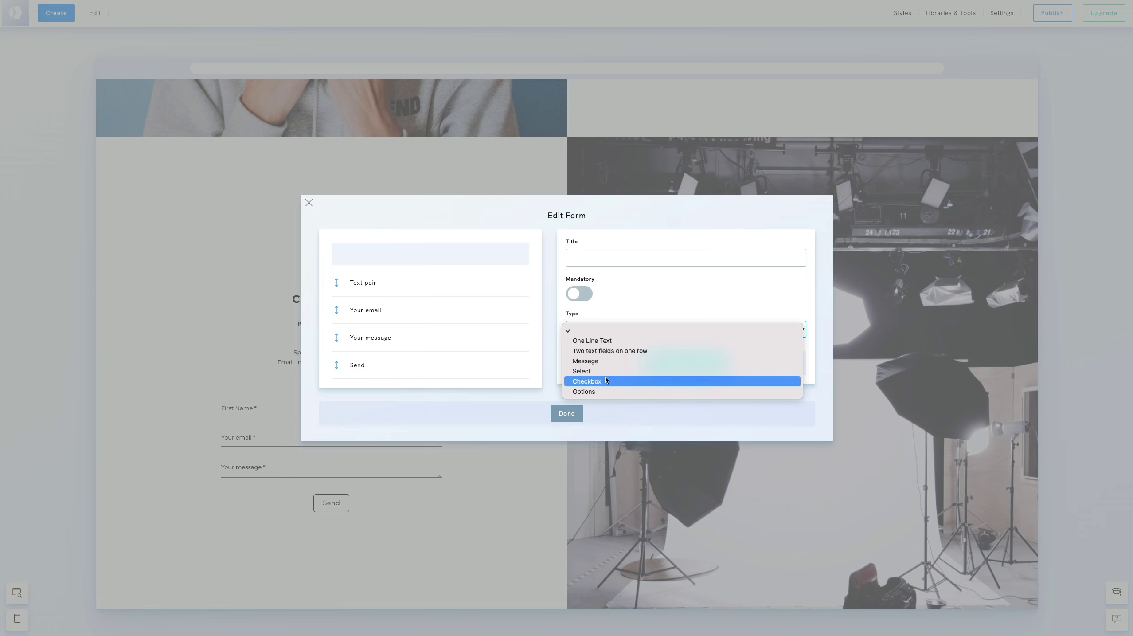
left_click(555, 392)
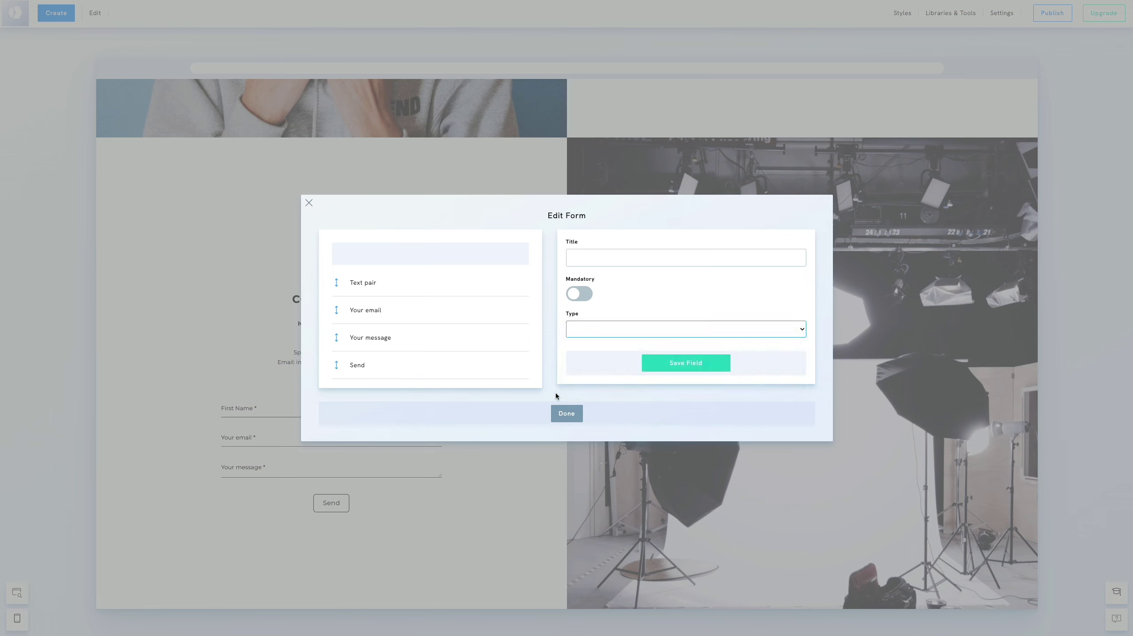
left_click(567, 413)
- Insert a Links > Button element directly below the About bio text
scroll(372, 498, "up", 5)
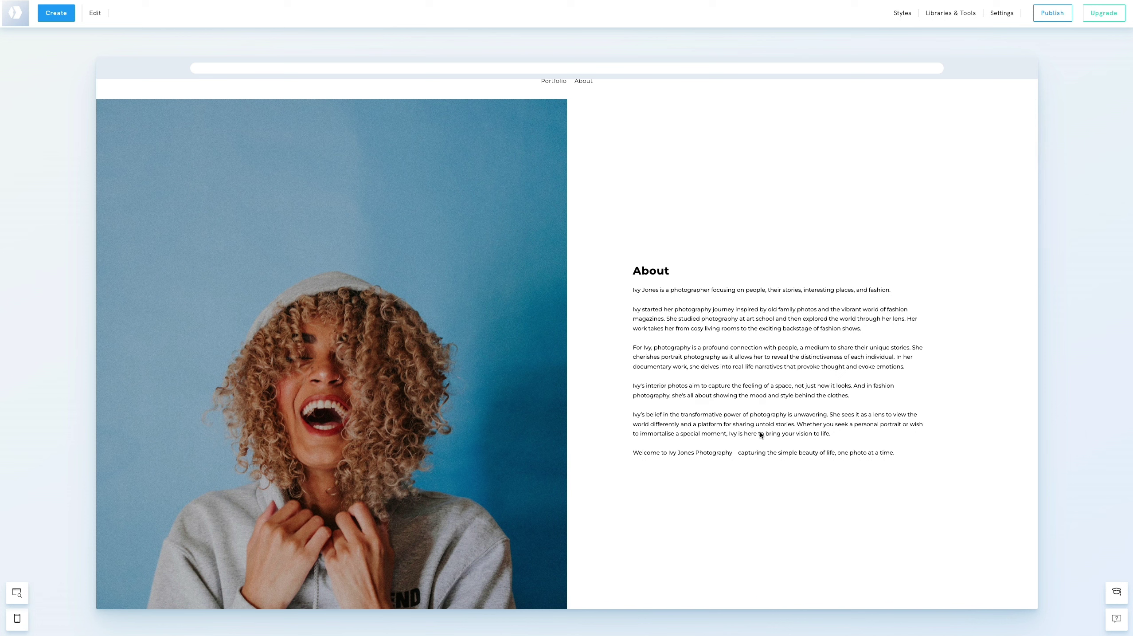
left_click(939, 292)
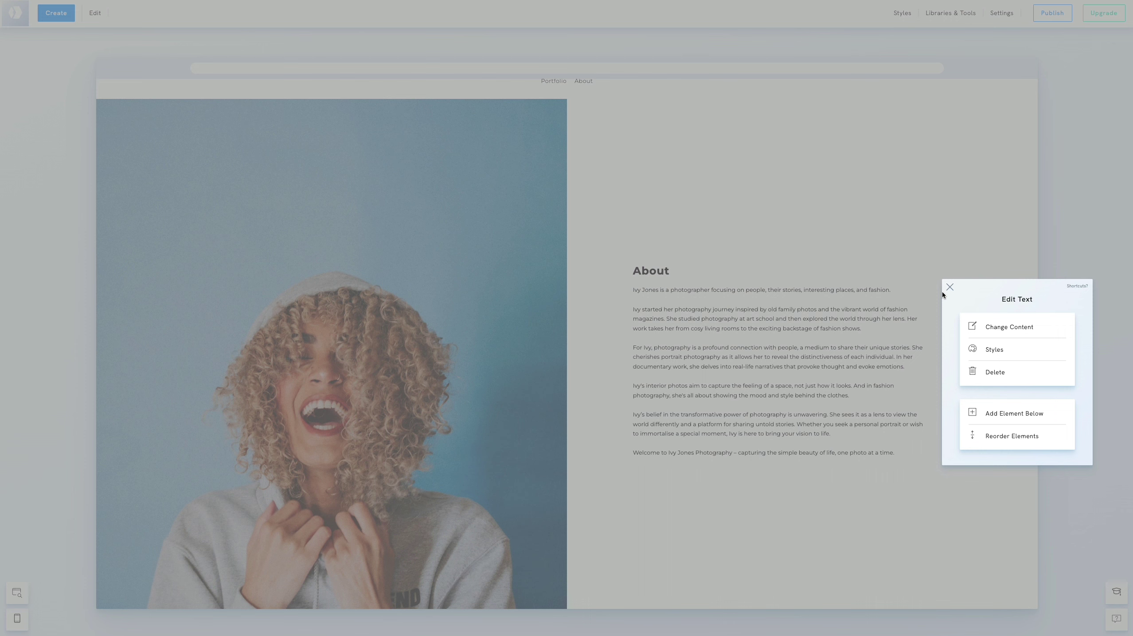
left_click(1021, 412)
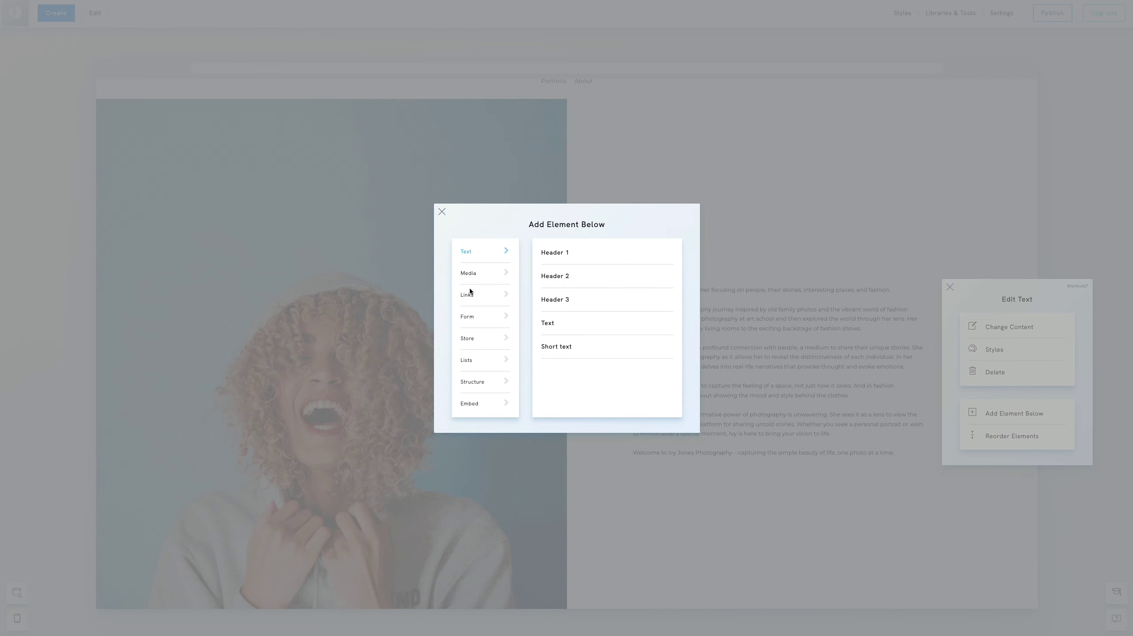
left_click(468, 294)
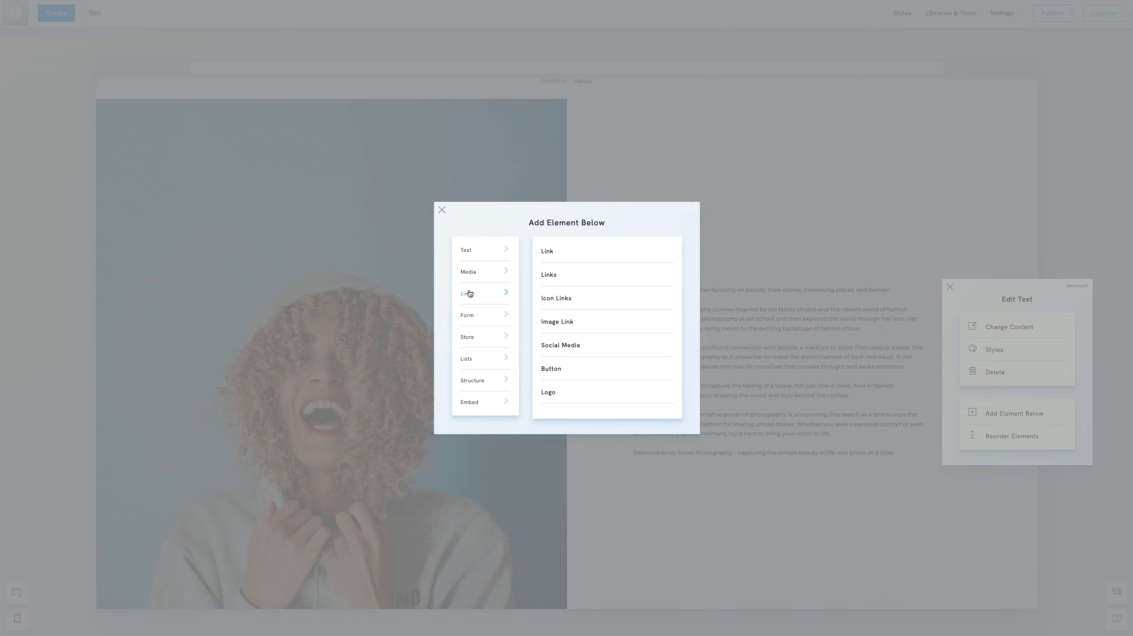
left_click(567, 369)
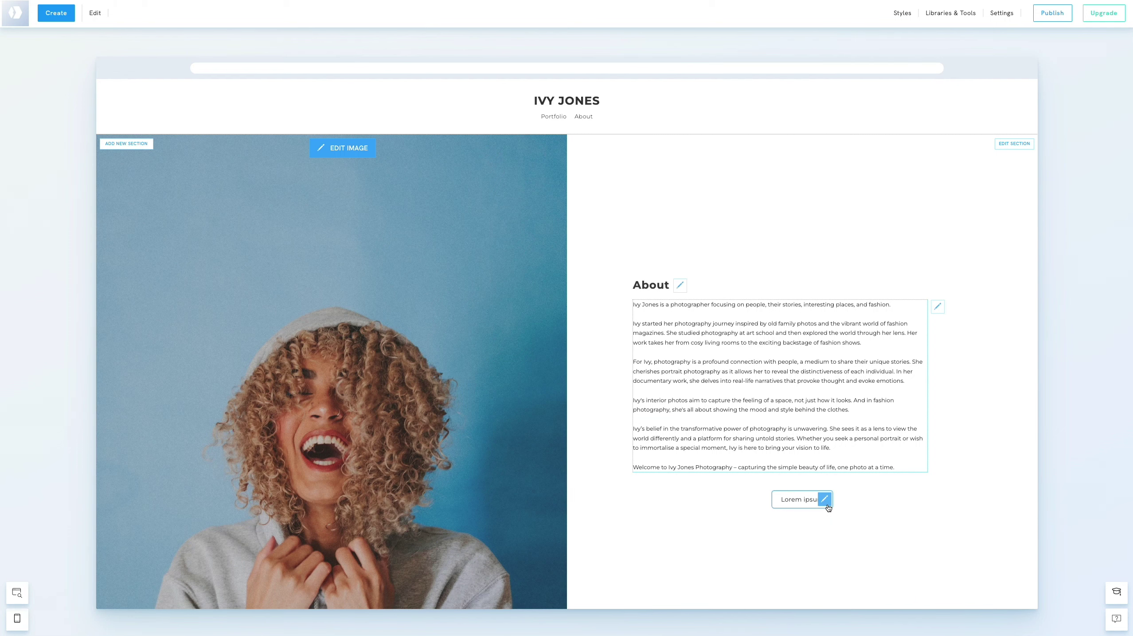
- Replace the button's Lorem ipsum label with 'Contact me' and link it to scroll to the Contacts section
left_click(825, 500)
left_click(873, 471)
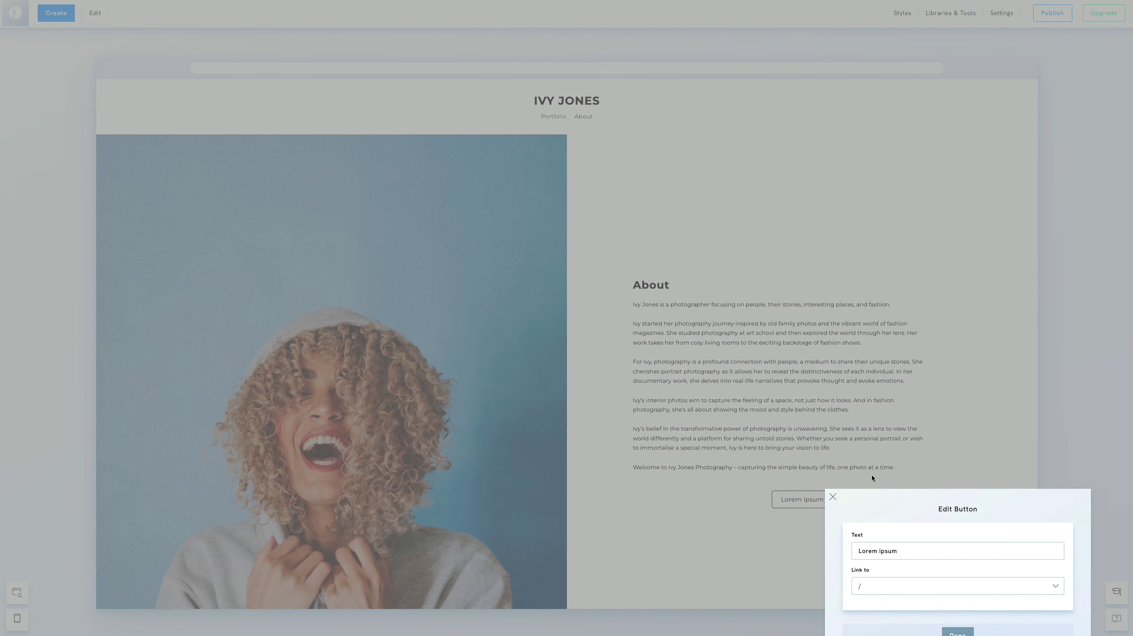
left_click_drag(886, 487, 546, 222)
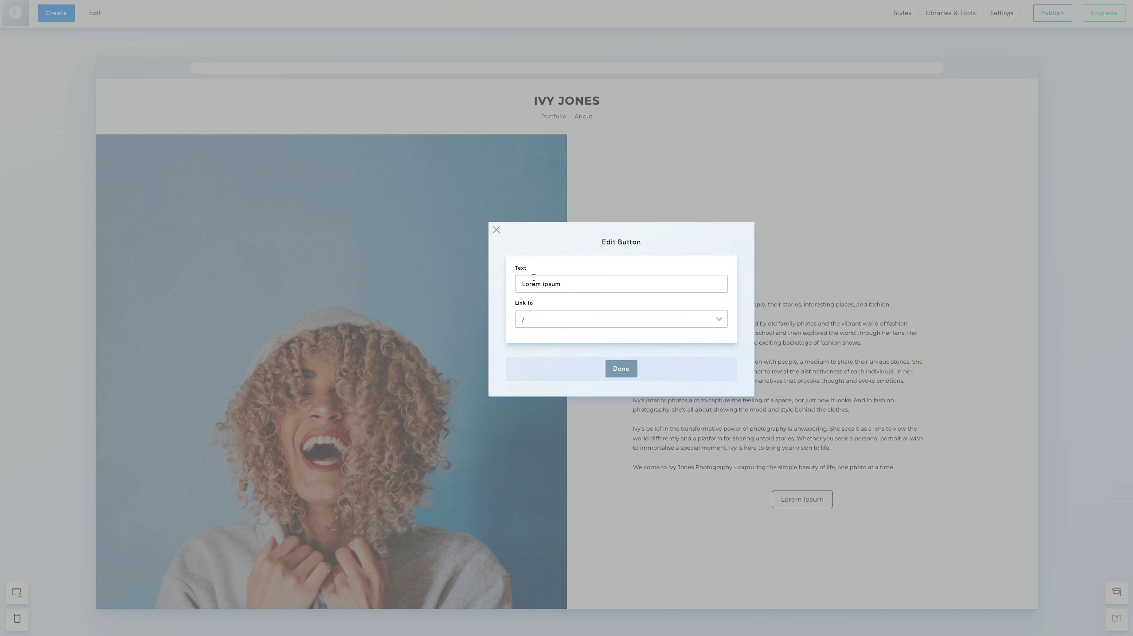
triple_click(533, 284)
type("Contact me")
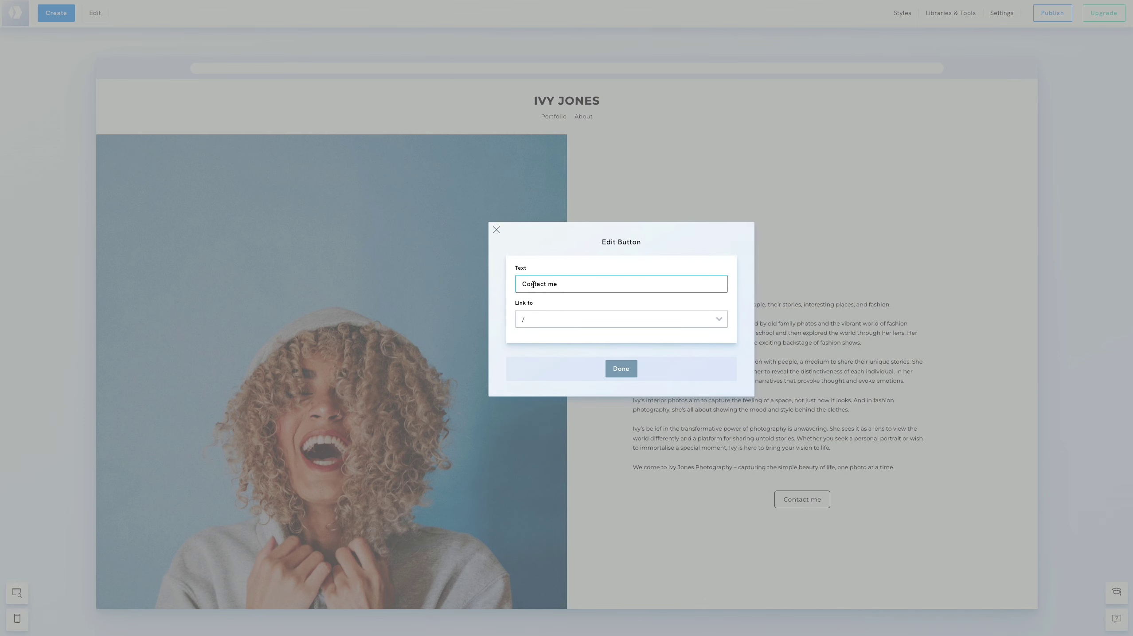
left_click(539, 317)
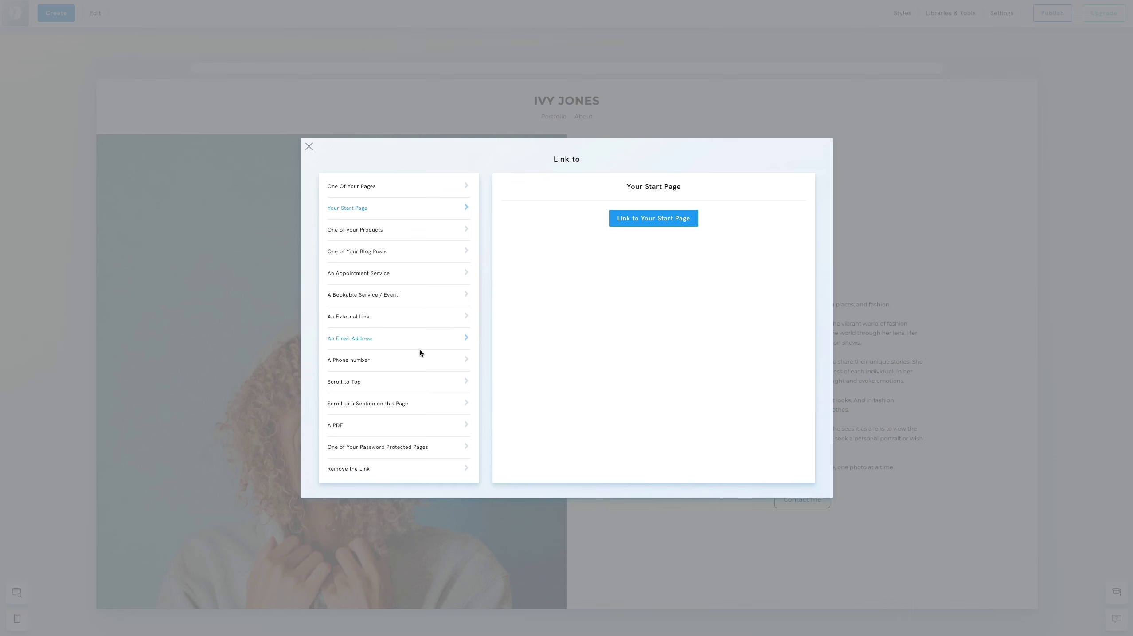
left_click(400, 402)
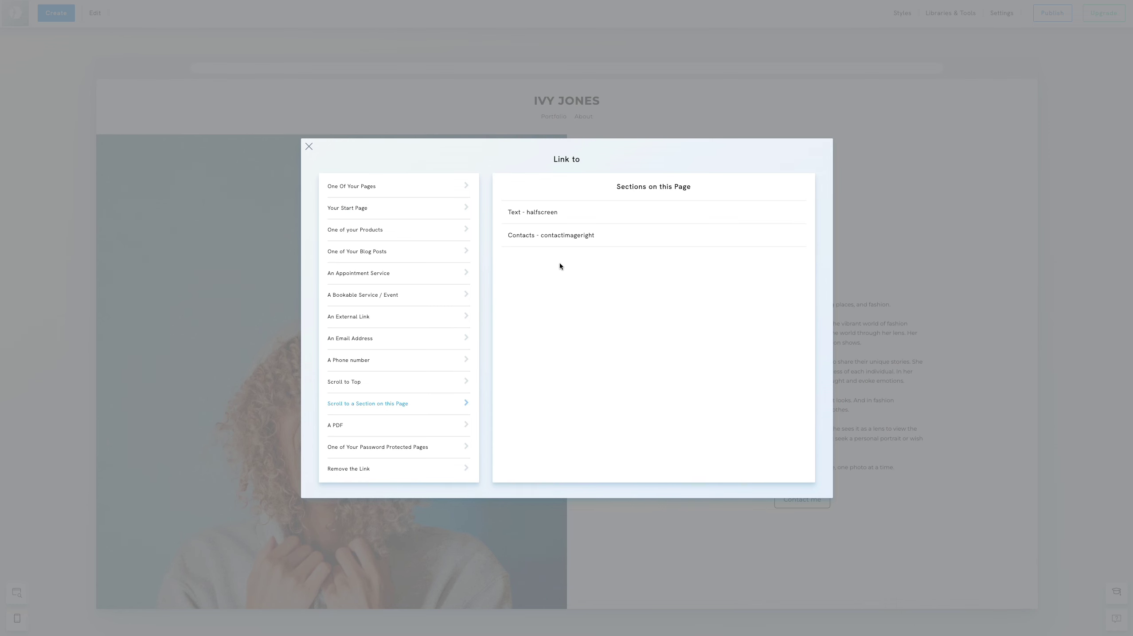
left_click(786, 235)
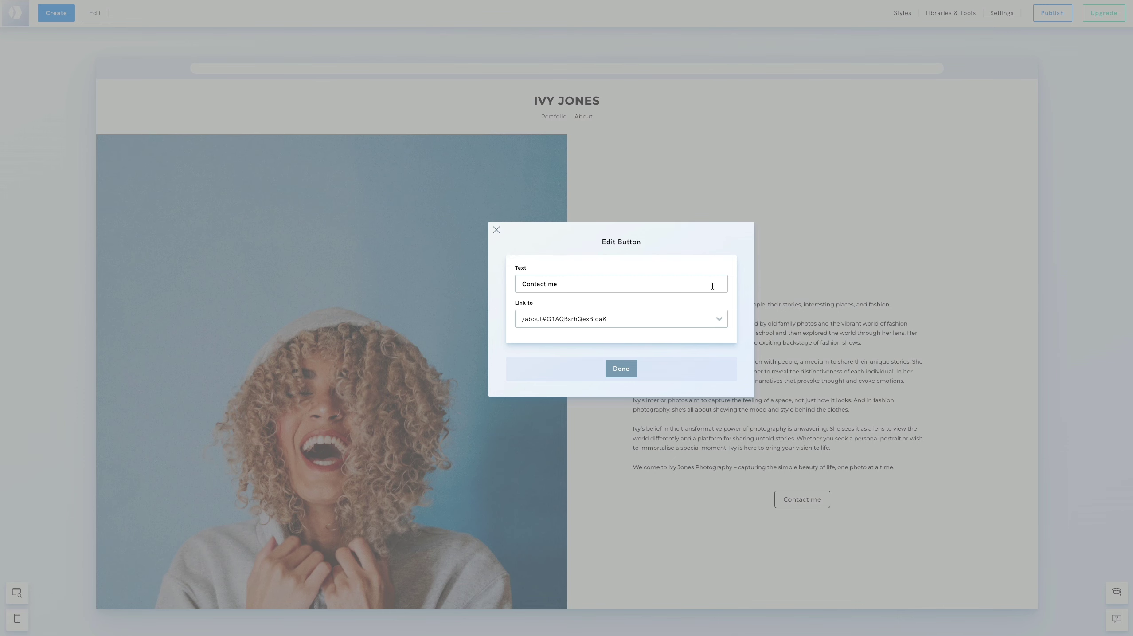
left_click(622, 369)
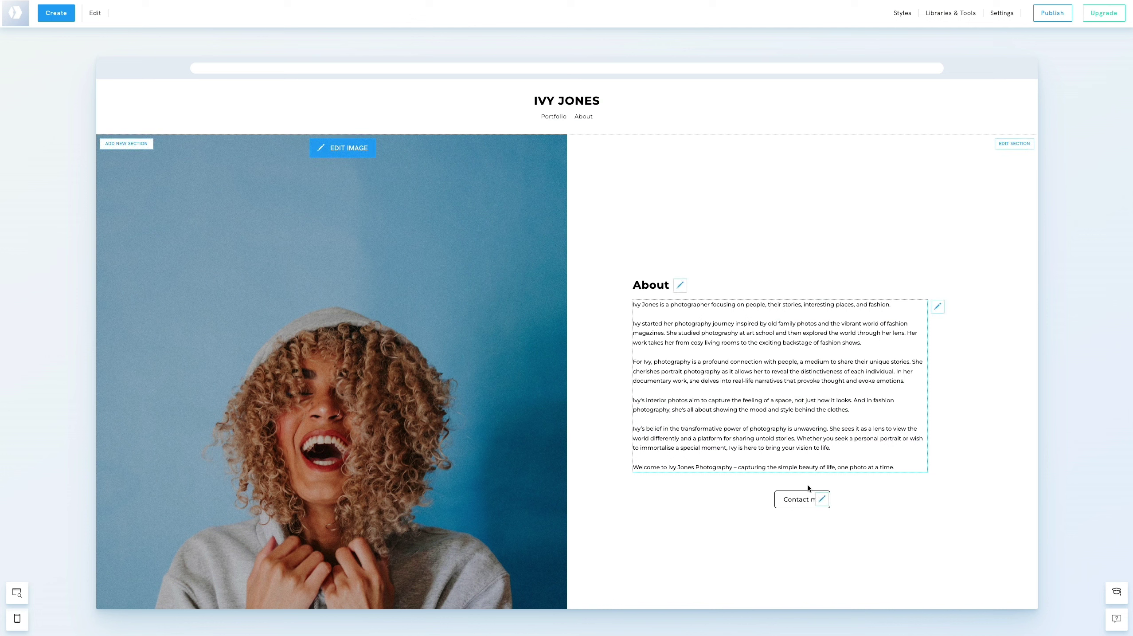
- Set the Contact me button's text alignment to Left, then test that it scrolls to CONTACT ME
left_click(822, 498)
left_click(872, 489)
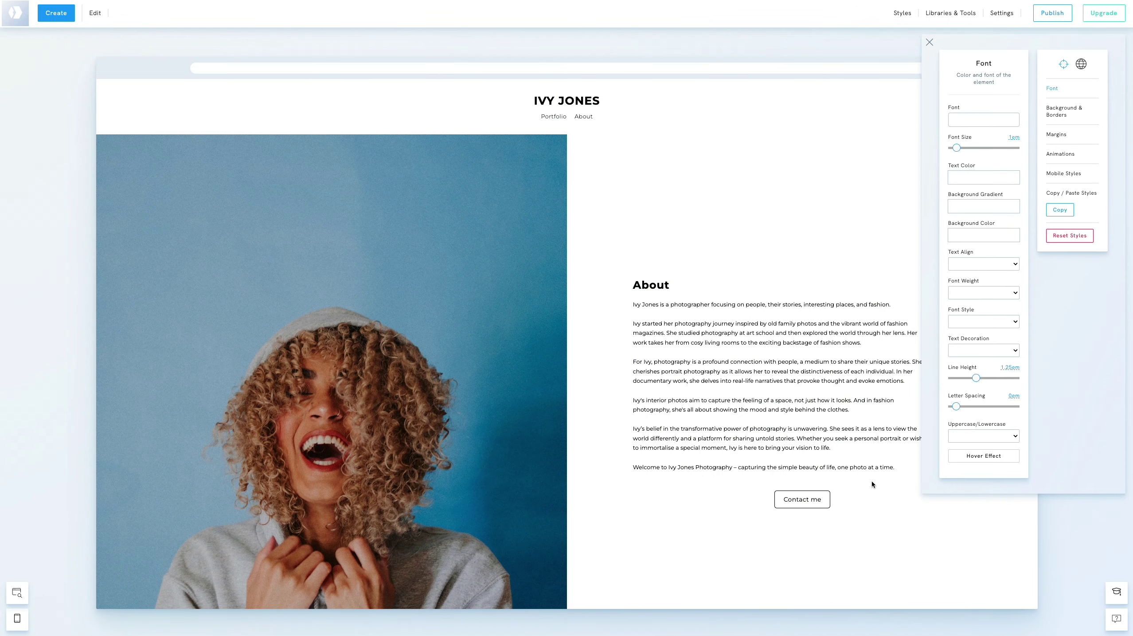
left_click(971, 267)
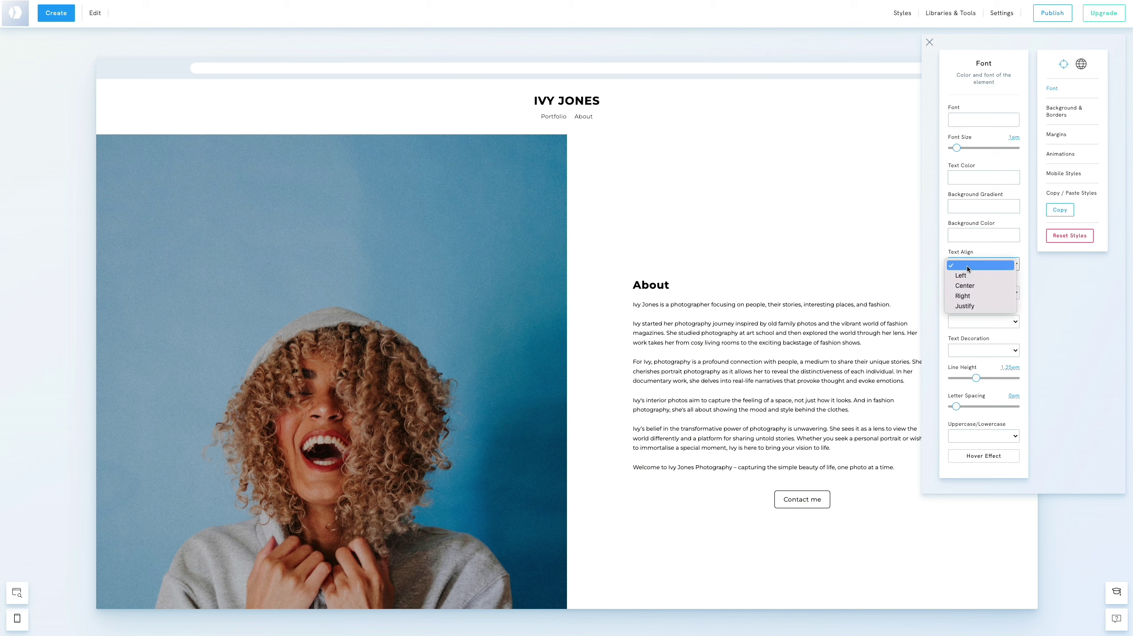
left_click(966, 275)
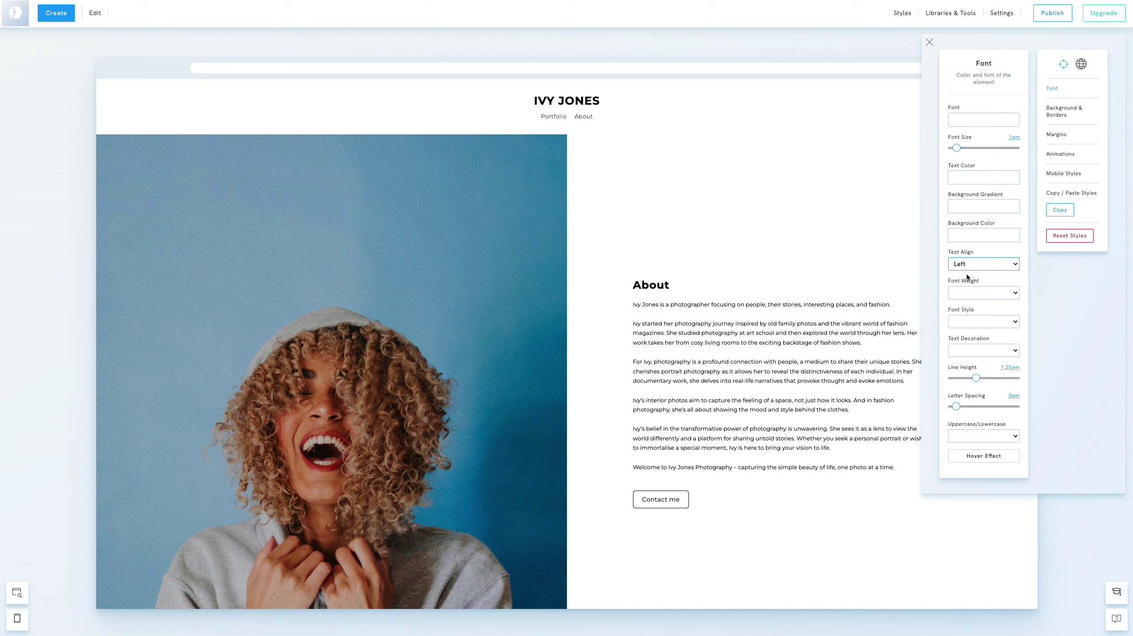
left_click(832, 260)
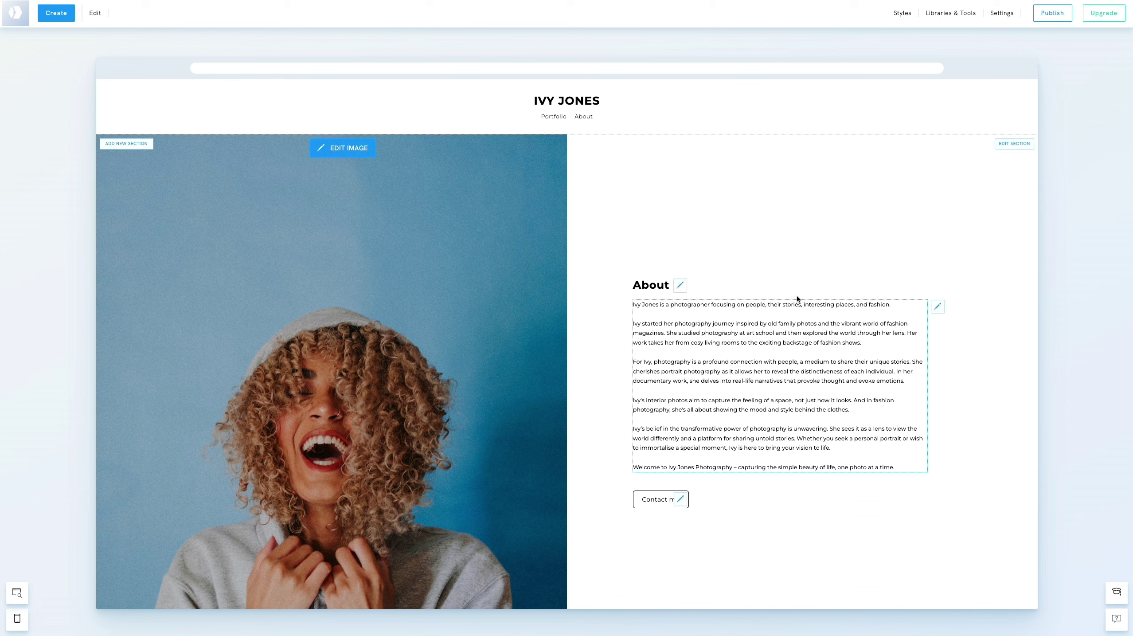
left_click(657, 497)
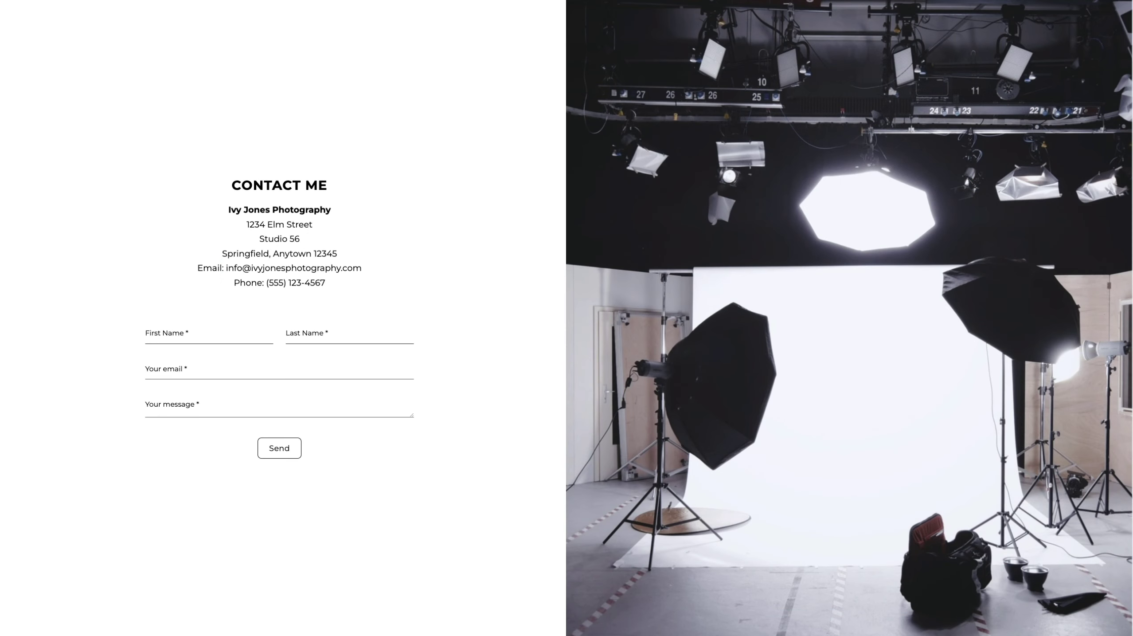
- Scroll the preview back up to the portrait, bio and left-aligned Contact me button
scroll(566, 318, "up", 8)
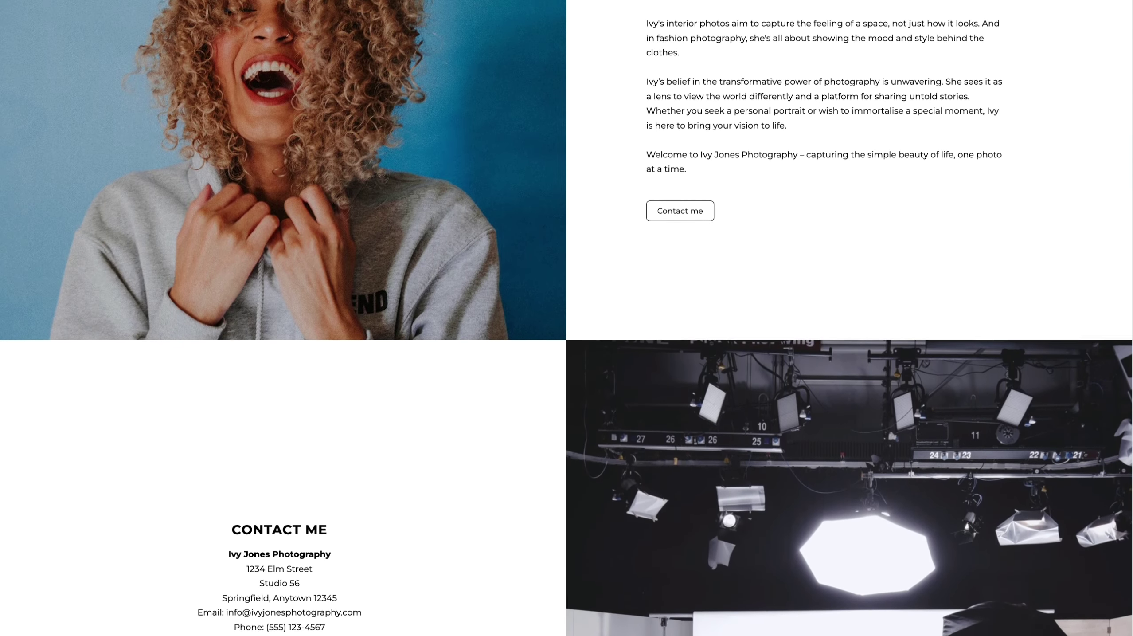
scroll(567, 318, "up", 6)
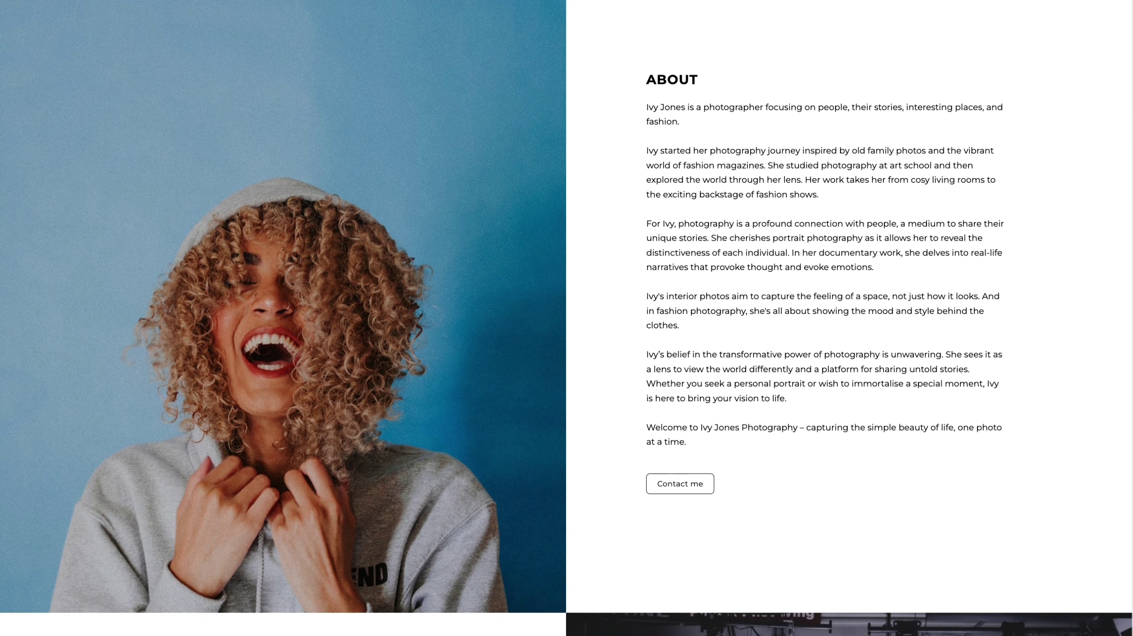
scroll(567, 318, "up", 1)
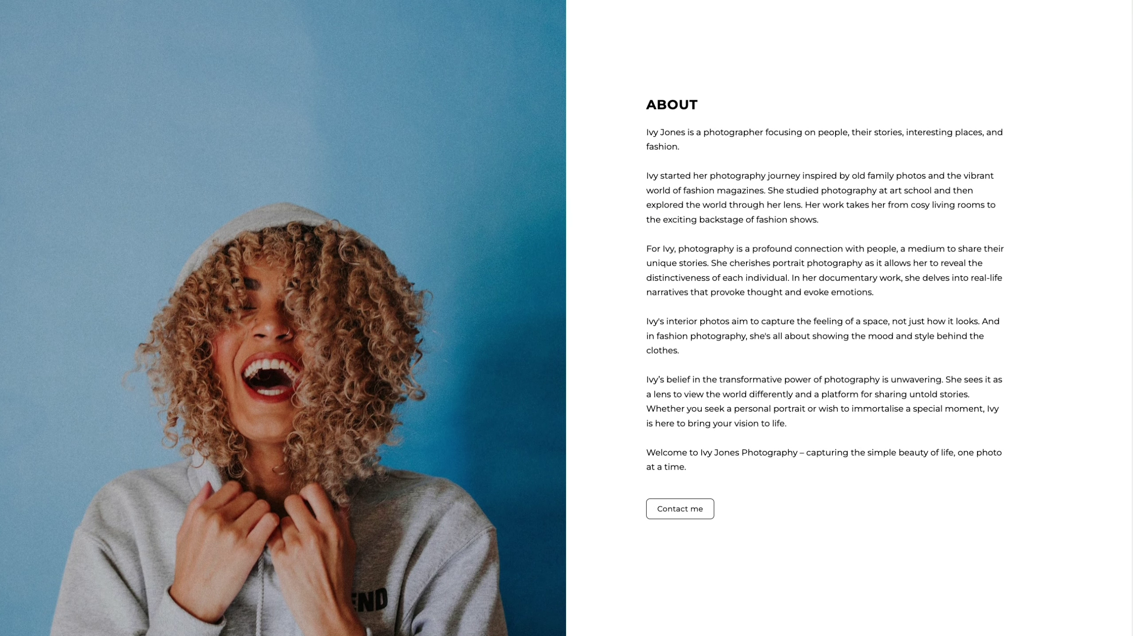